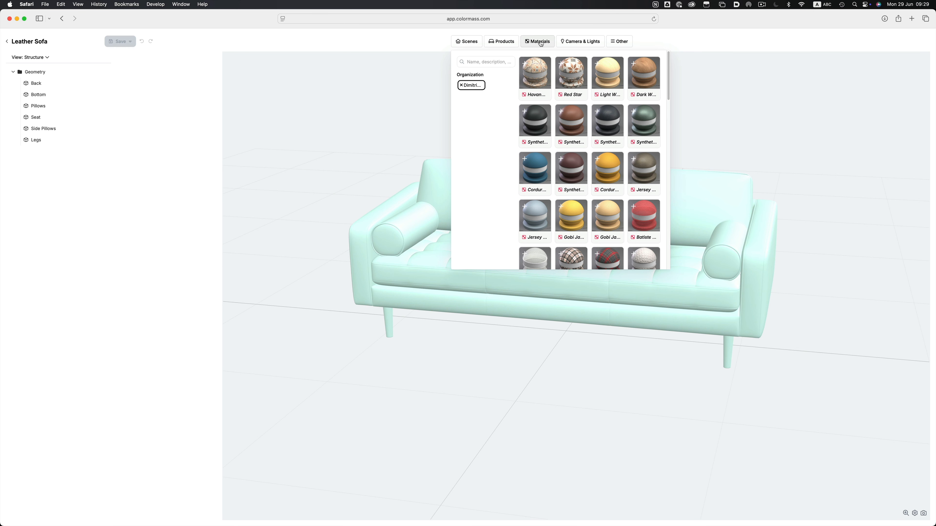
Add the materials Synthetic Leather Black, Synthetic Leather Cognac and Synthetic Leather Croco Navy to the Leather Sofa scene.
left_click(535, 123)
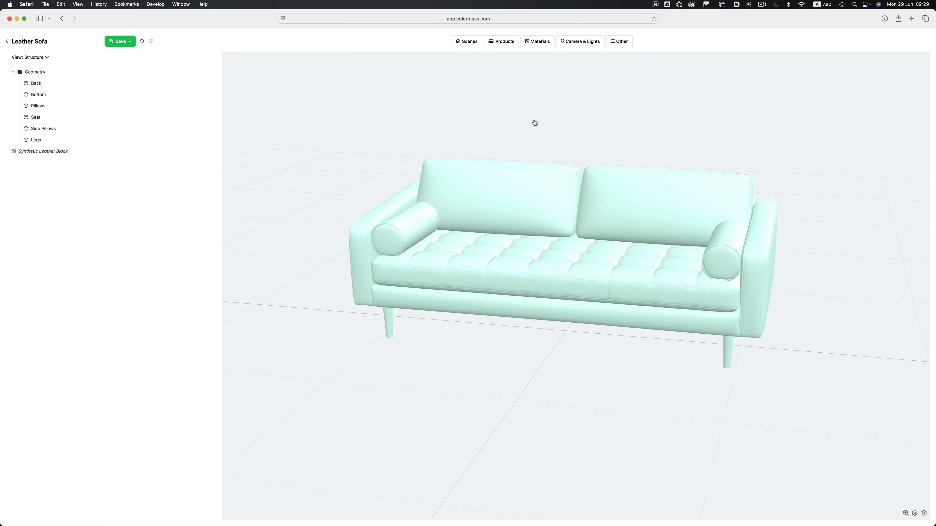
left_click(535, 43)
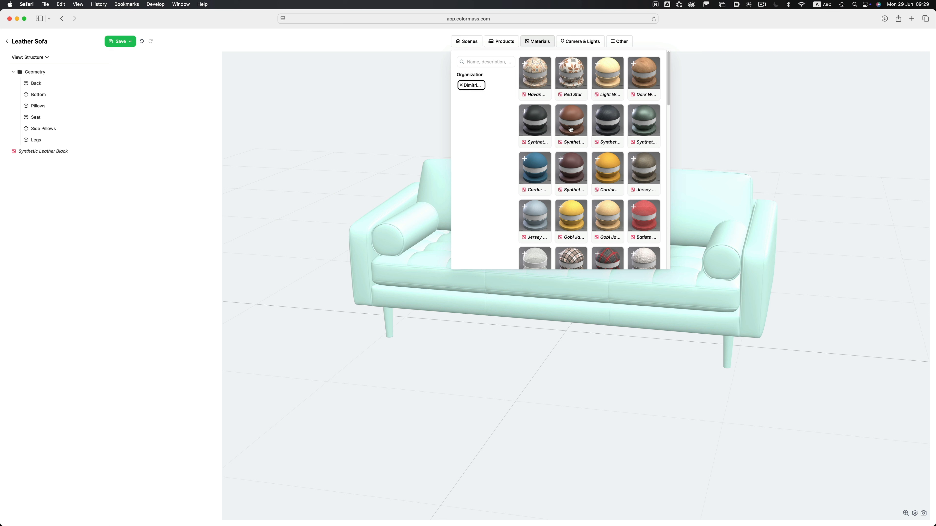
left_click(551, 66)
left_click(541, 44)
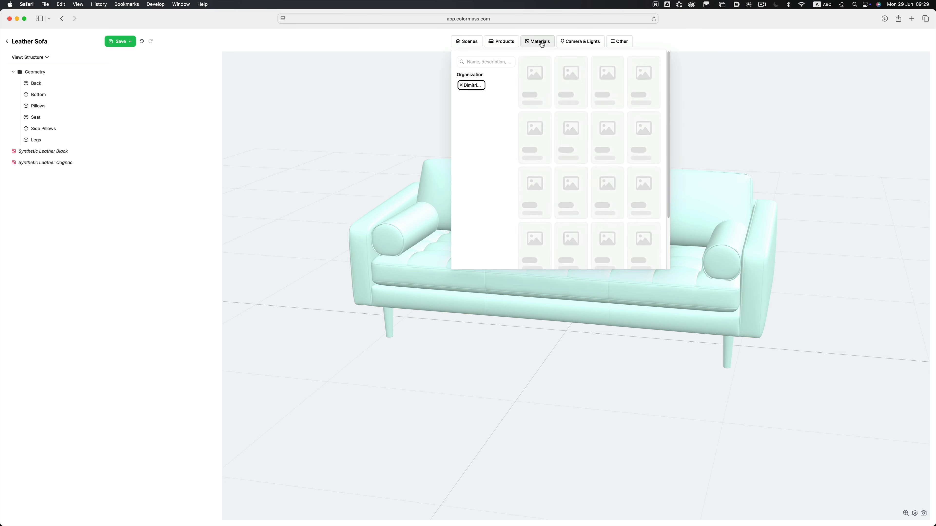
left_click(608, 126)
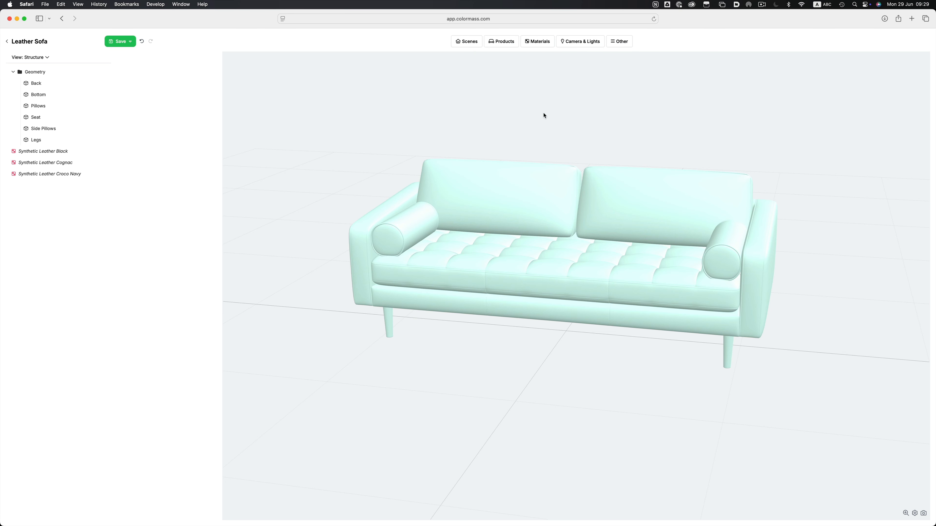
Try Synthetic Leather Black on the Pillows mesh and clear its material slot again.
left_click(46, 107)
left_click_drag(132, 164, 132, 163)
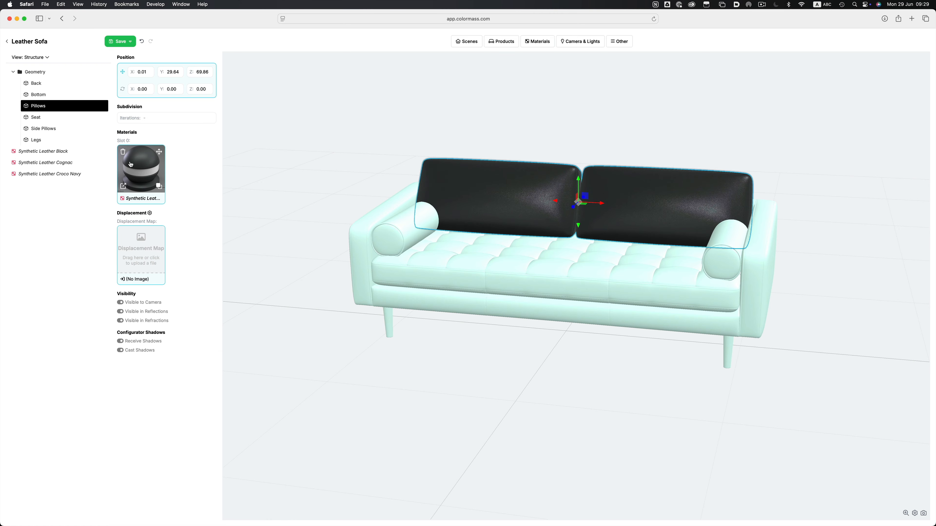
left_click(122, 152)
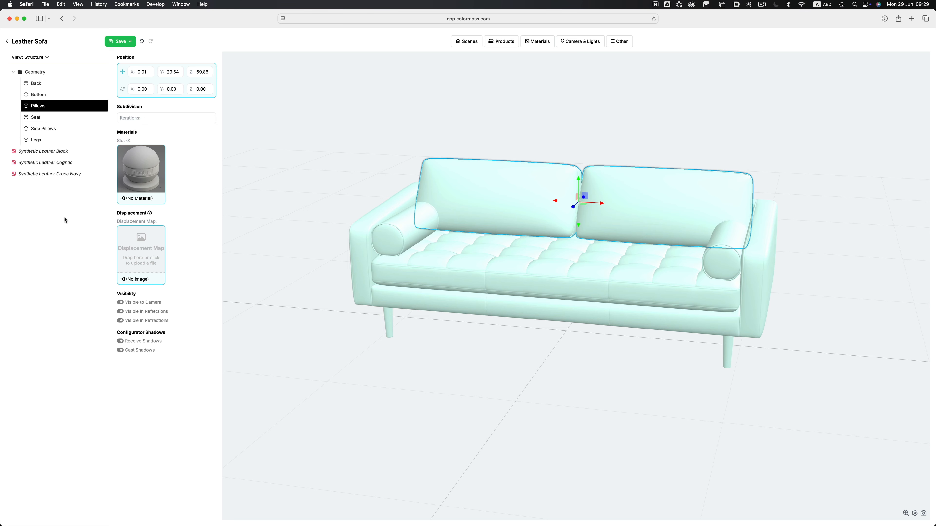
left_click(466, 114)
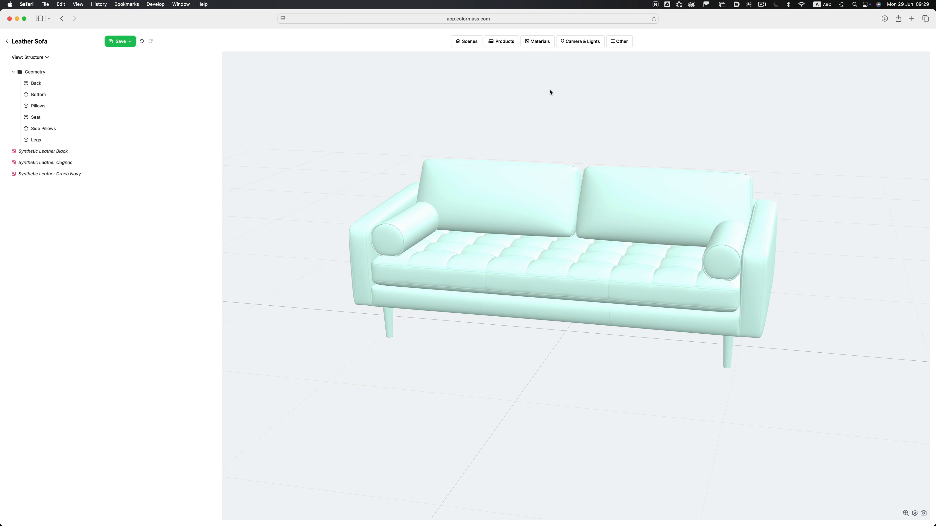
Add a configuration group to the scene and create three config variants inside it.
left_click(620, 41)
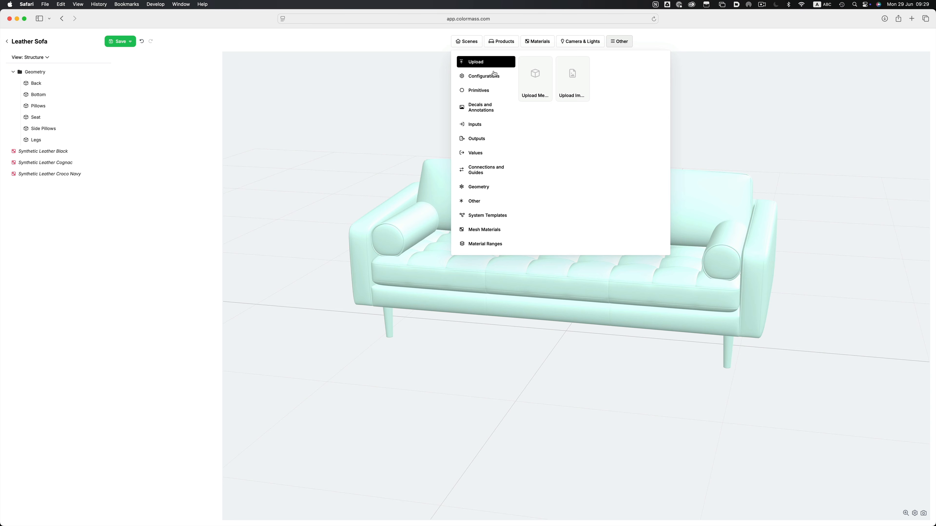
left_click(494, 76)
left_click(535, 79)
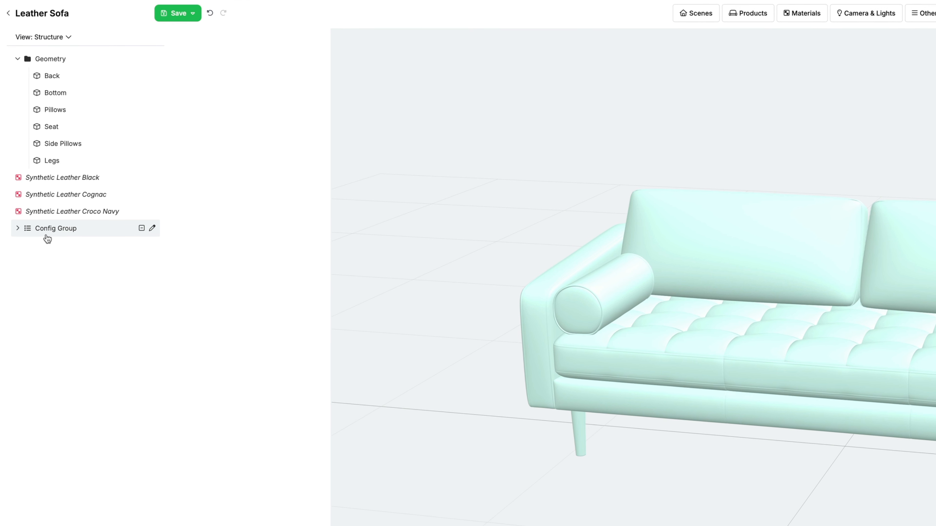
left_click(17, 228)
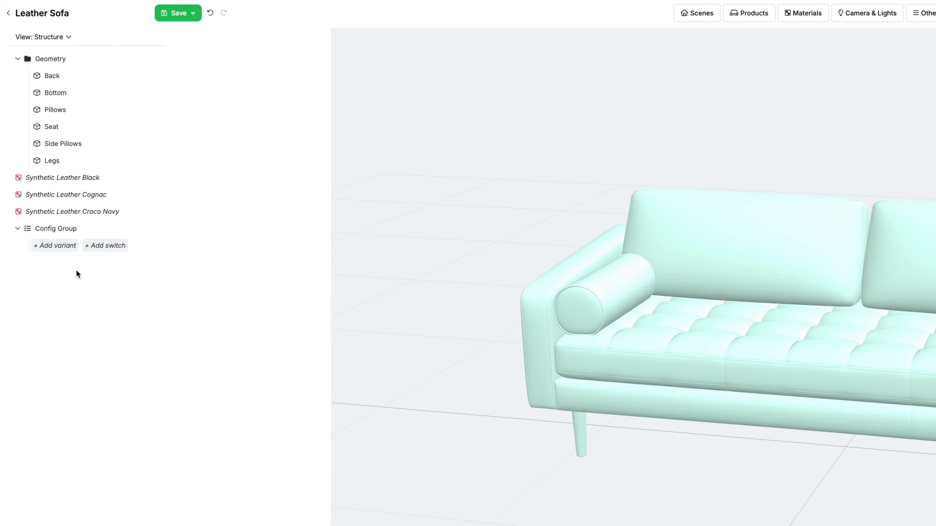
left_click(57, 246)
left_click(57, 263)
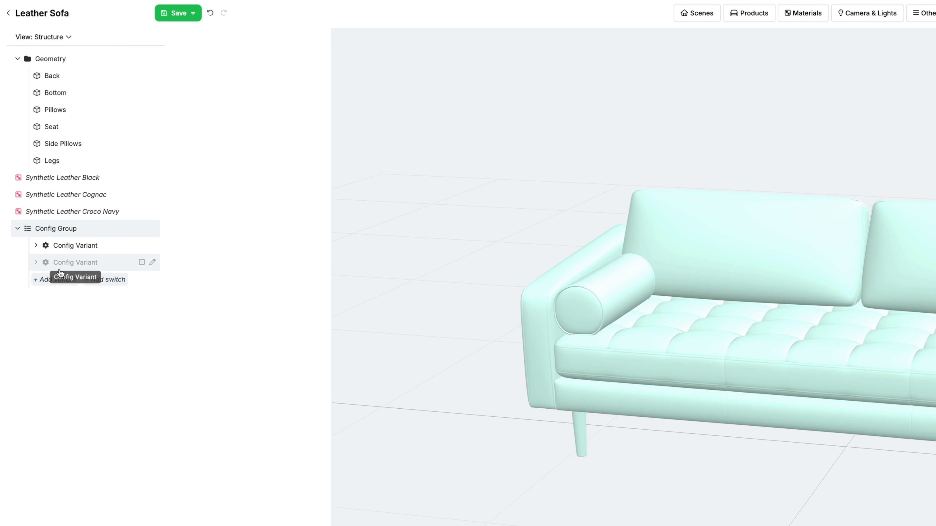
left_click(60, 280)
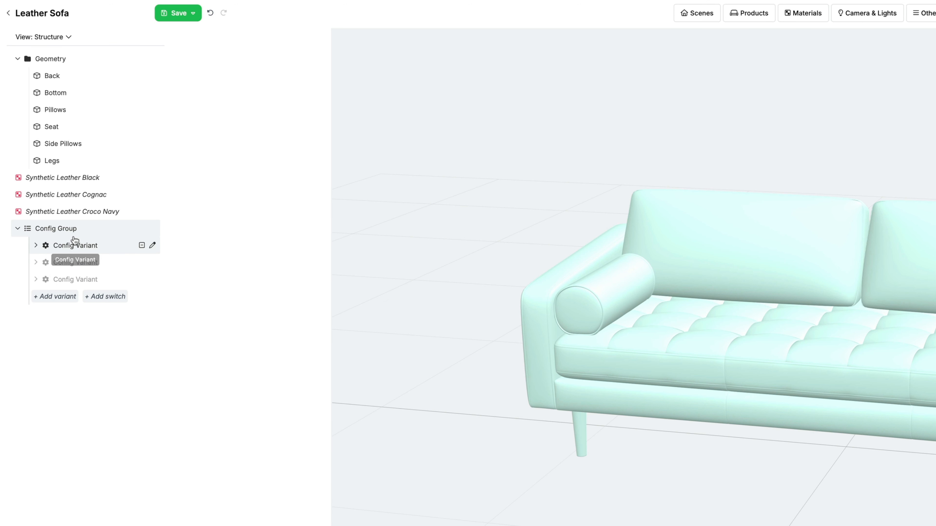
Move Synthetic Leather Black, Cognac and Croco Navy into the first, second and third config variant respectively.
left_click_drag(81, 234, 79, 244)
left_click_drag(87, 182, 84, 280)
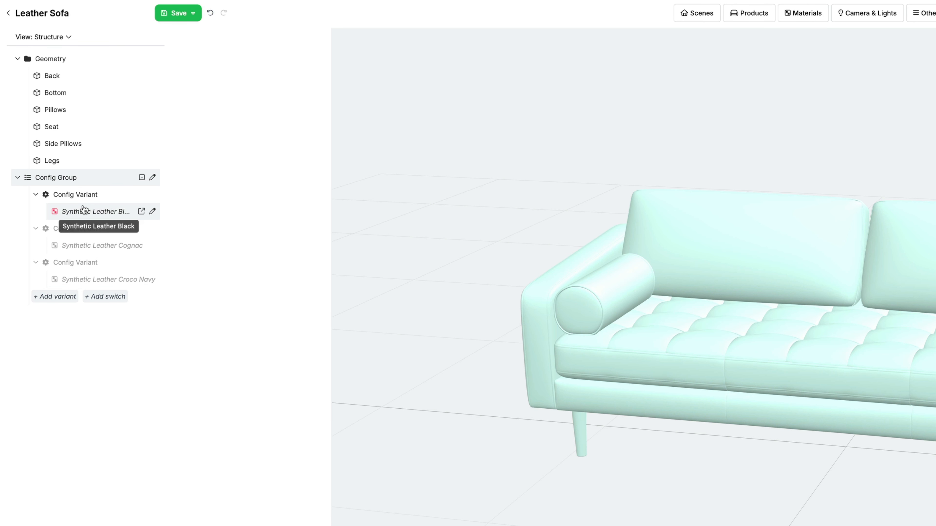
Rename the three config variants Black, Cognac and Navy to match the leather each one contains.
left_click(83, 195)
triple_click(245, 75)
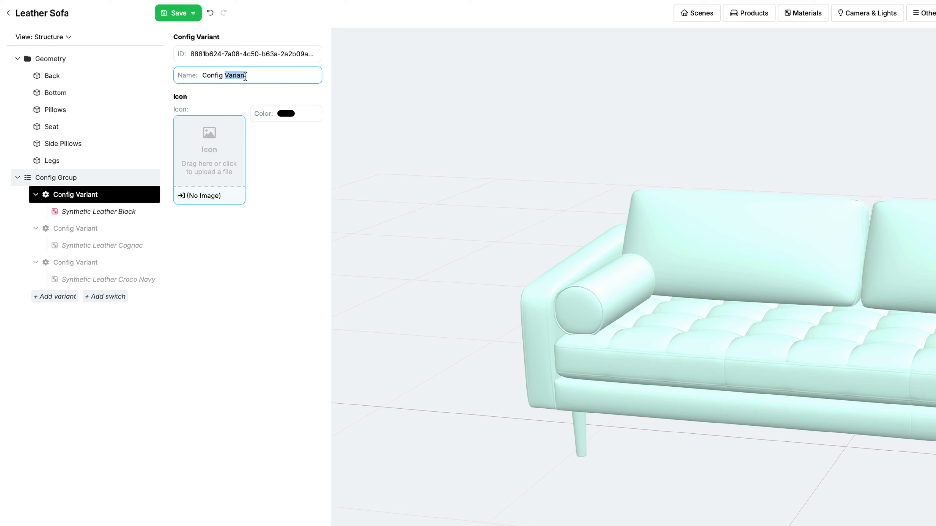
type("Black")
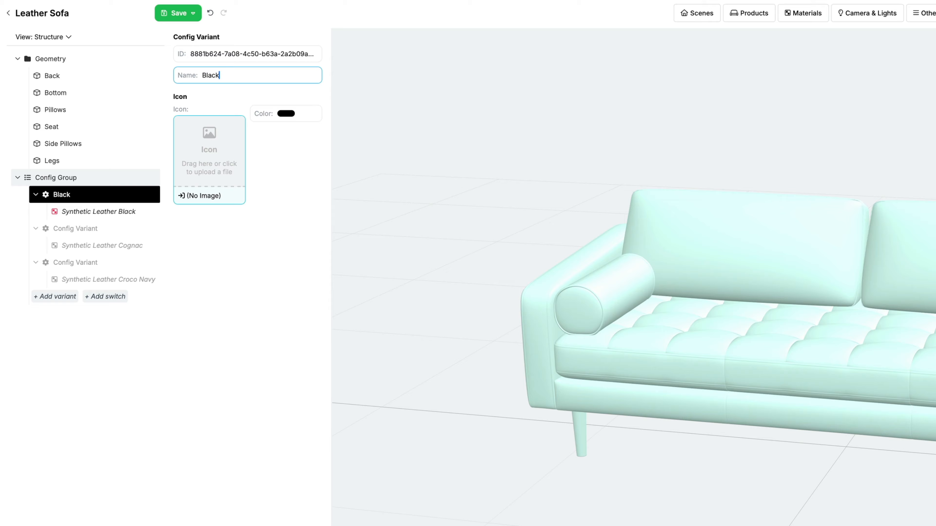
left_click(75, 229)
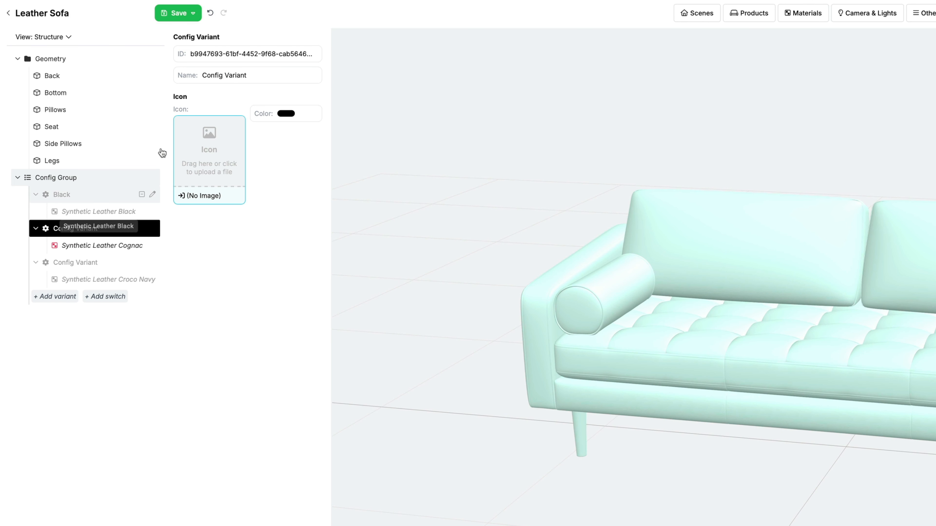
triple_click(245, 75)
type("Cognac")
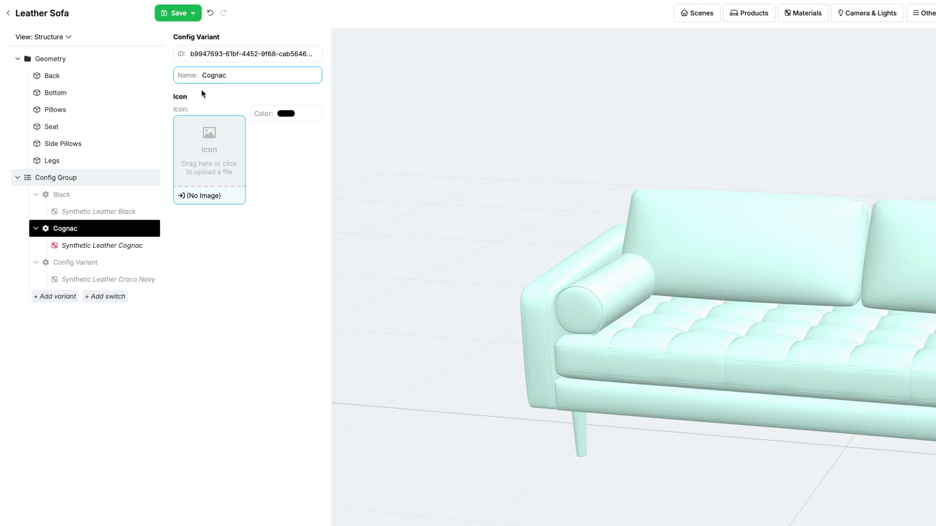
left_click(92, 263)
triple_click(236, 75)
type("Navy")
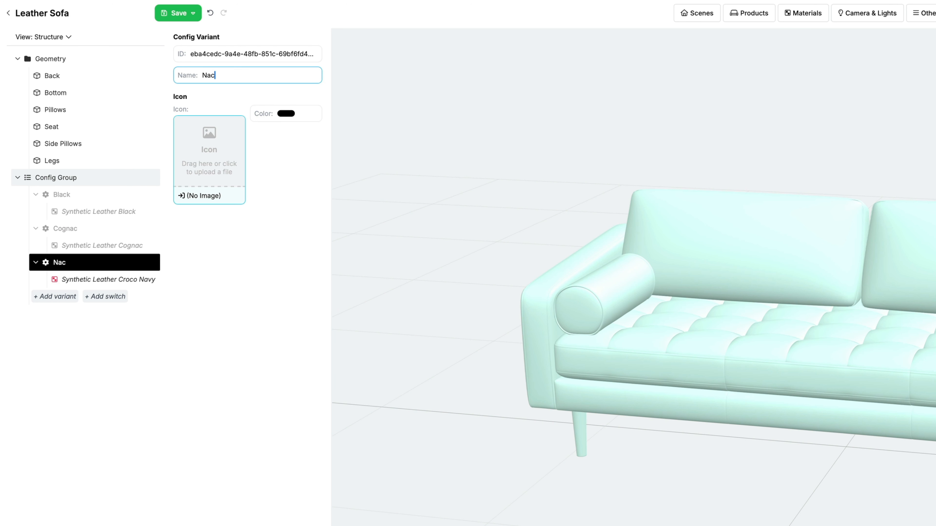
Rename the config group that holds the three leather variants as Finish.
left_click(93, 180)
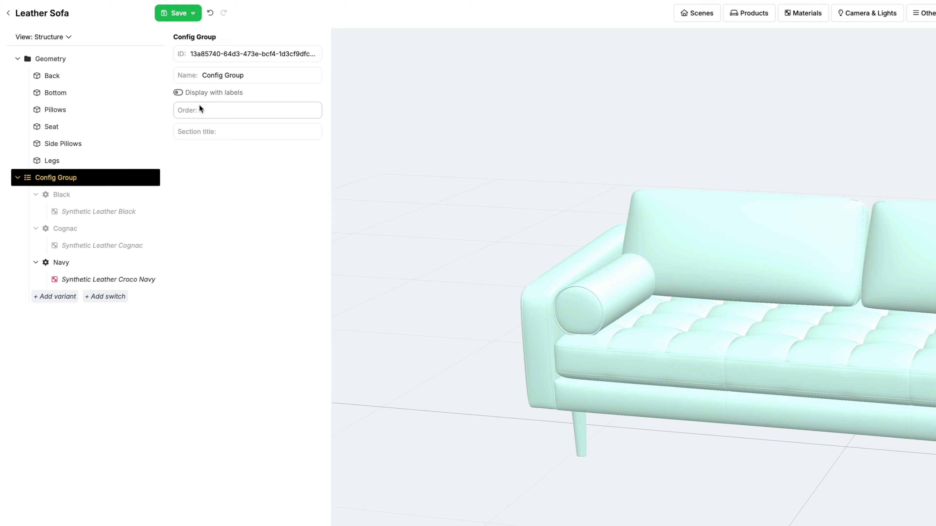
triple_click(239, 77)
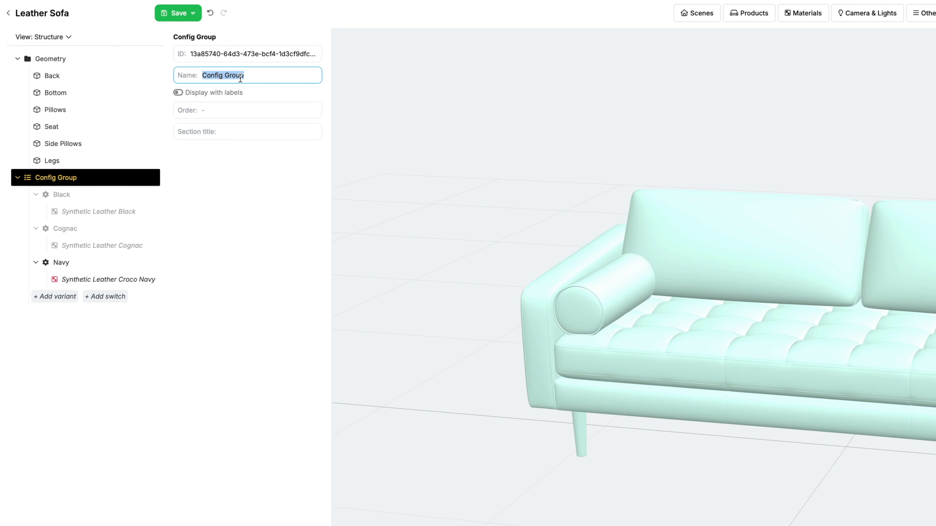
type("Finish")
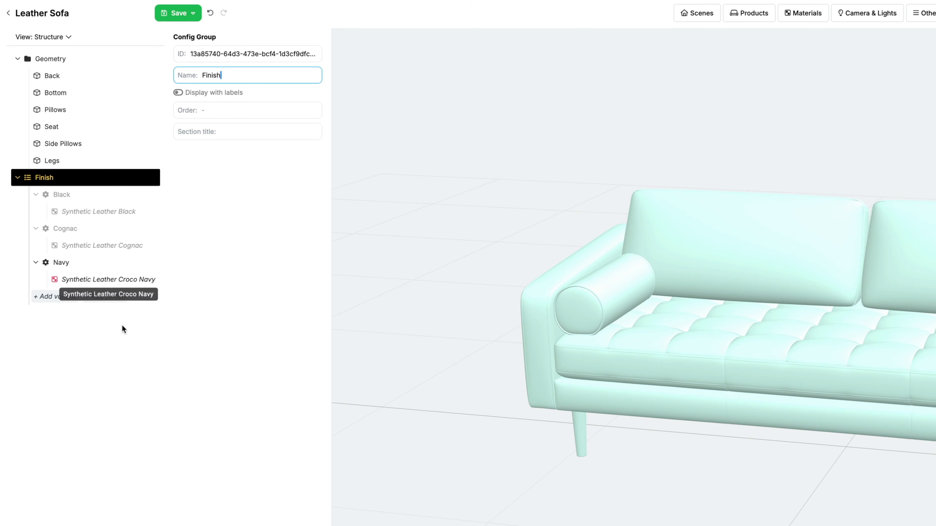
left_click(110, 384)
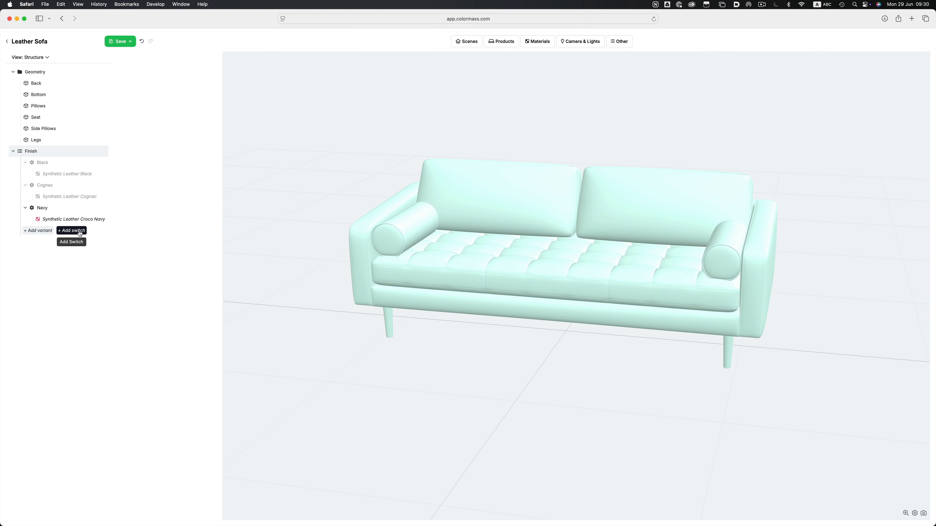
Add a Material Switch to the Finish group and expand it in the structure tree.
left_click(79, 232)
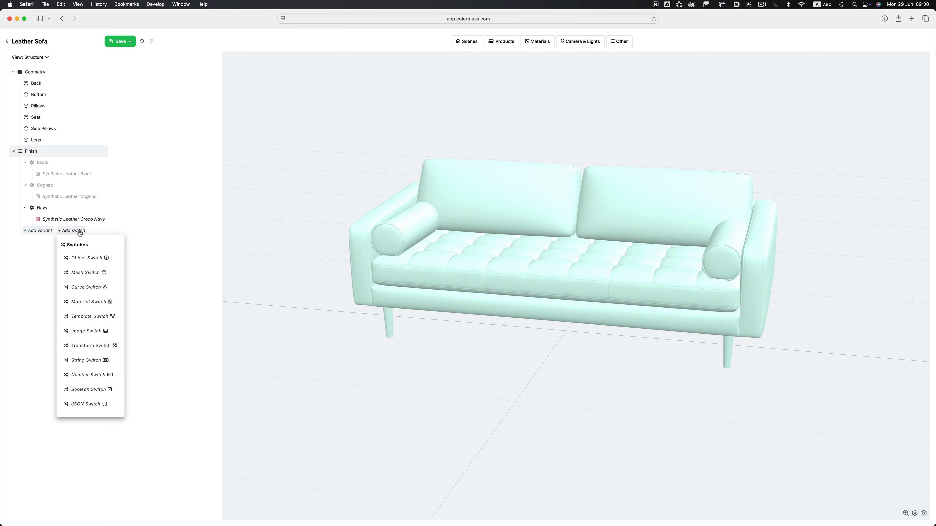
left_click(83, 303)
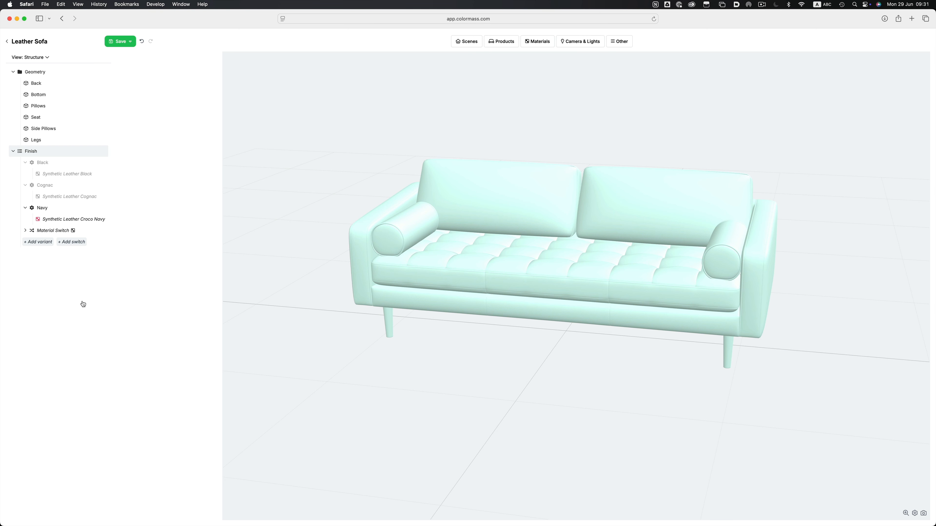
left_click(25, 231)
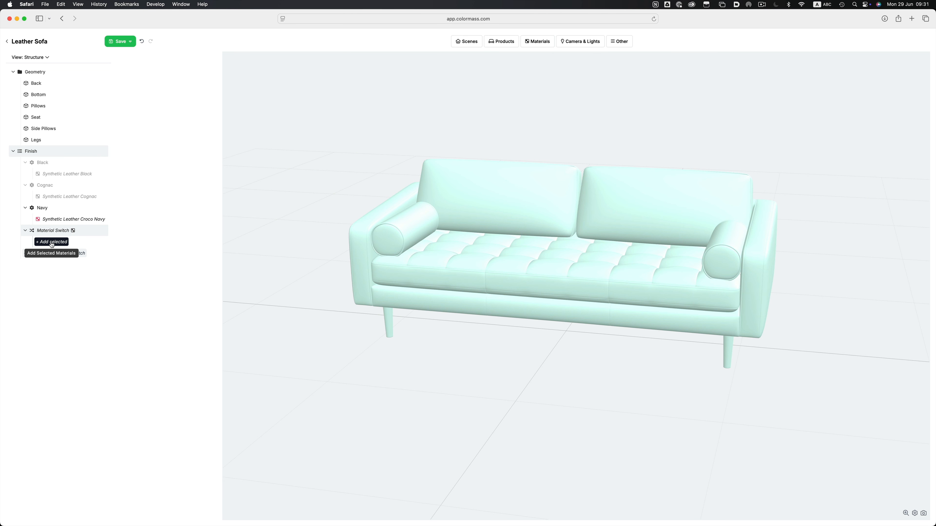
Add Synthetic Leather Black, Cognac and Croco Navy together as the inputs of the Material Switch.
left_click(74, 174)
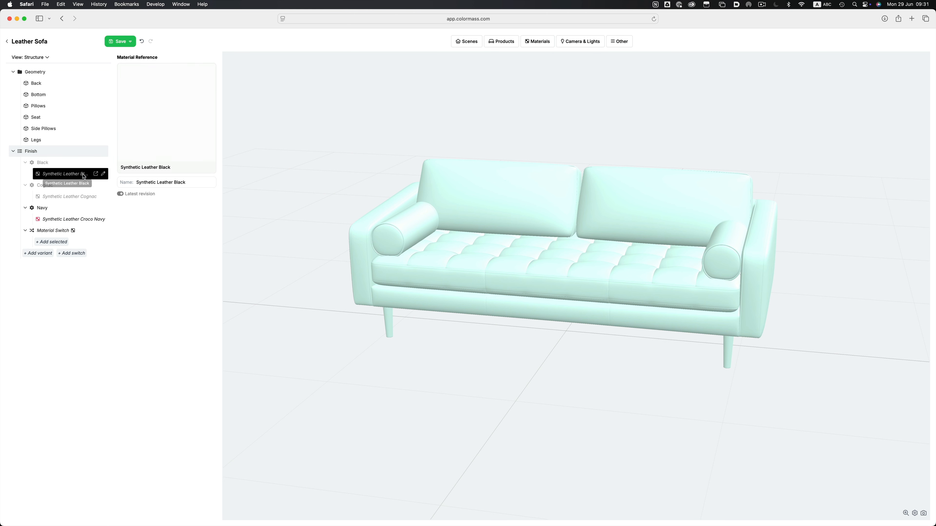
left_click(82, 196, "shift")
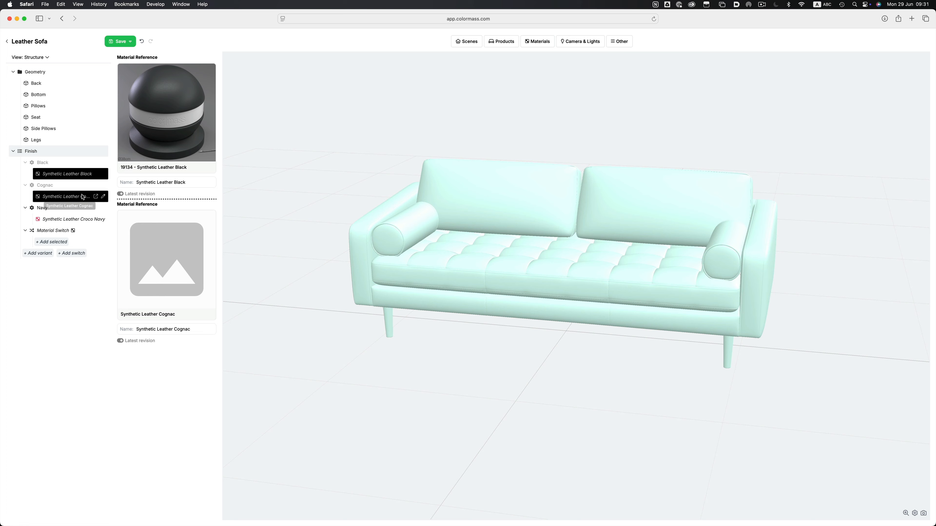
left_click(77, 220, "shift")
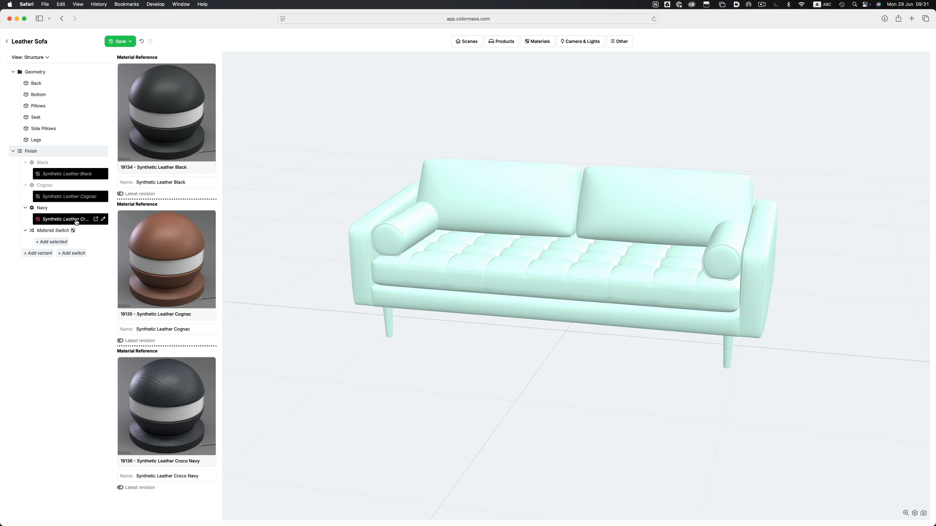
left_click(53, 241)
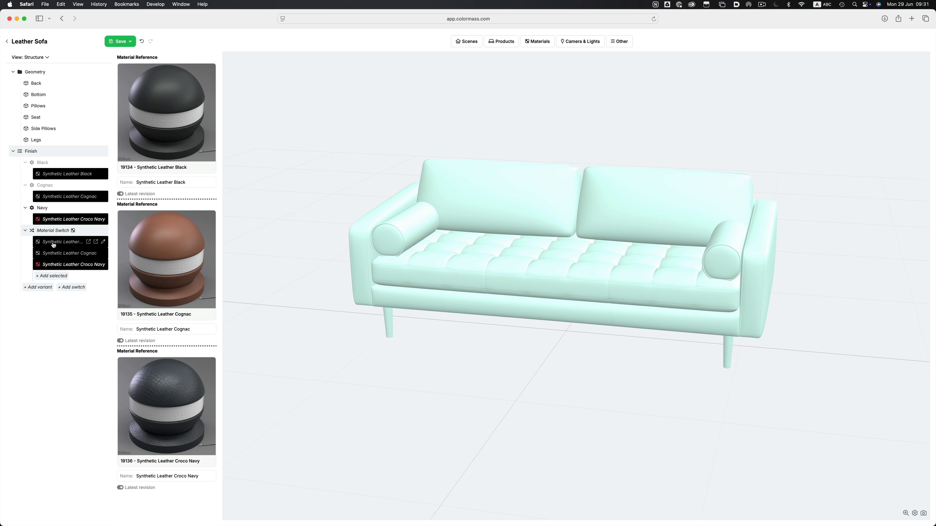
left_click(58, 326)
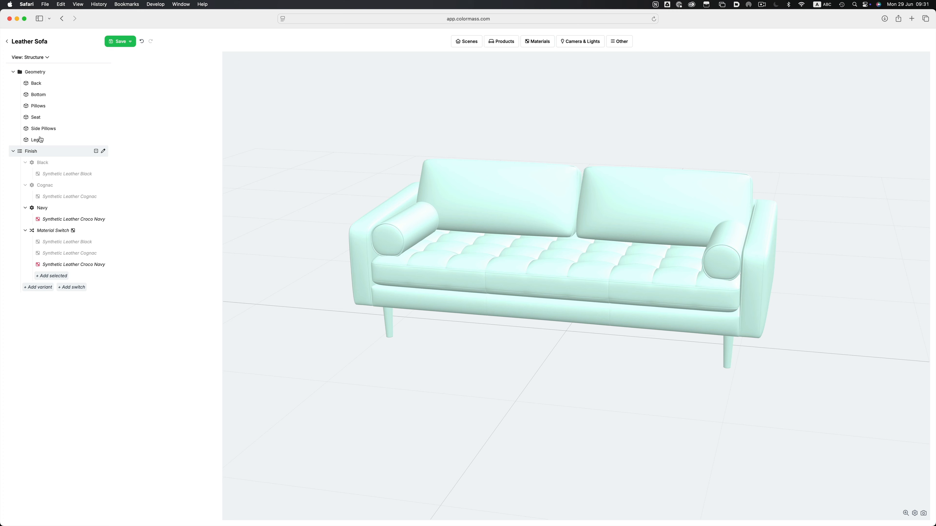
Assign the Material Switch to the material slots of the Back, Bottom, Pillows and Seat meshes.
left_click(56, 85)
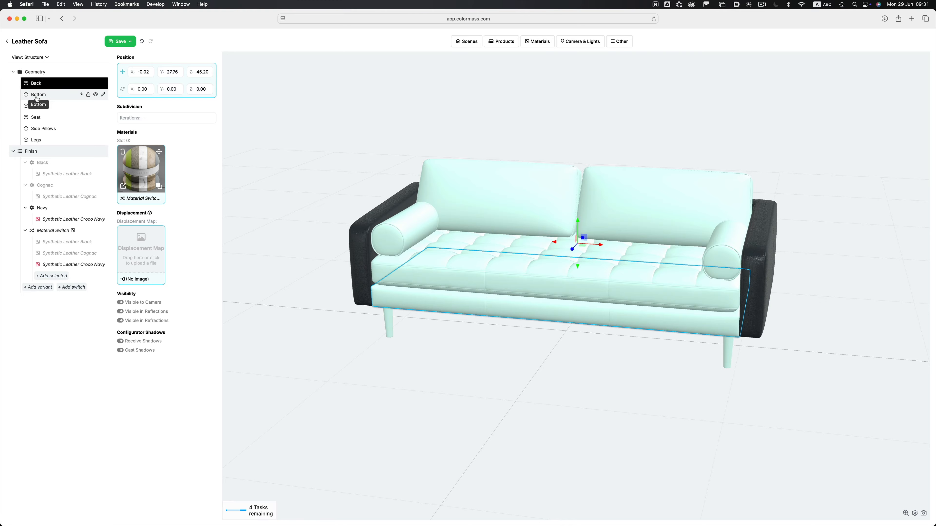
left_click(57, 95)
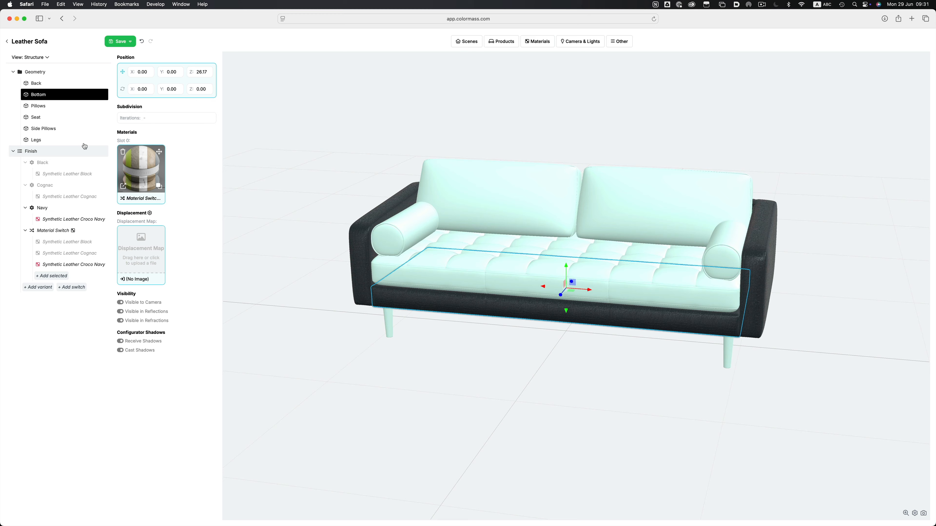
left_click(44, 106)
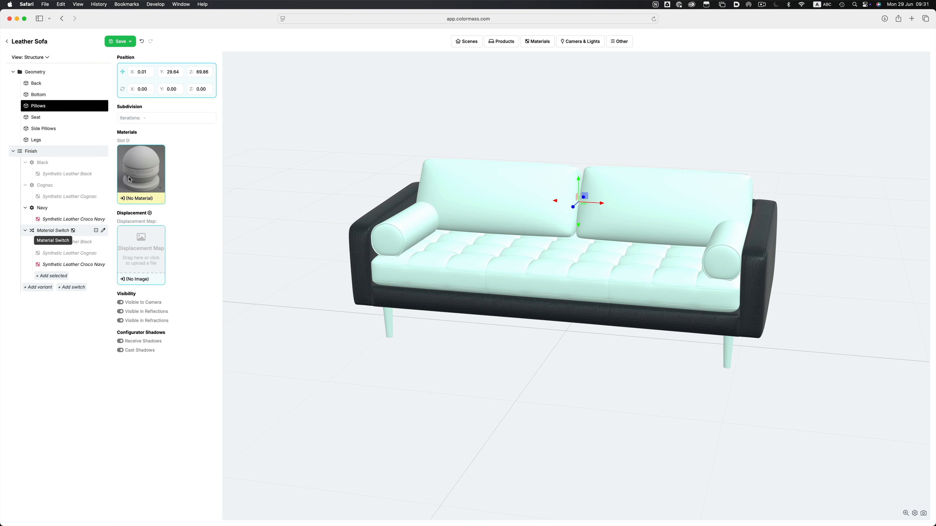
left_click(44, 118)
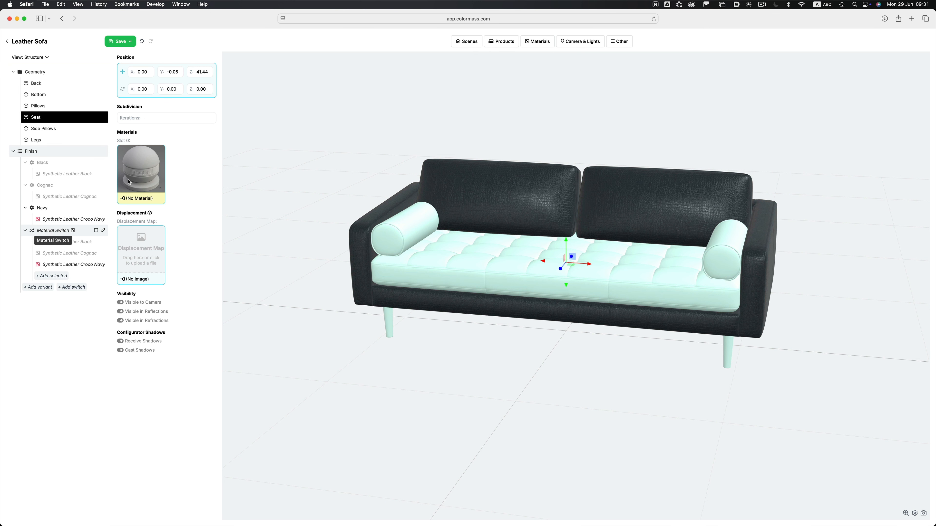
left_click_drag(129, 181, 135, 176)
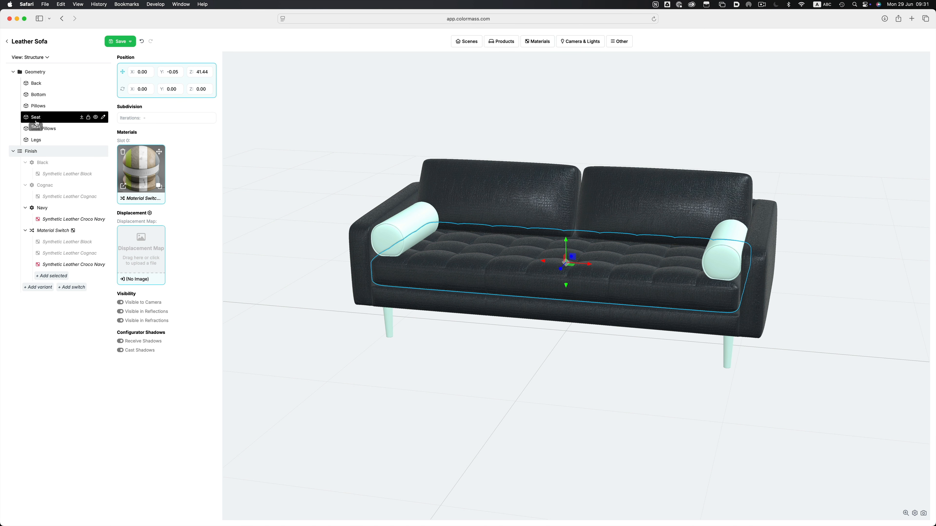
Assign the Material Switch to the material slot of the Side Pillows mesh.
left_click(44, 128)
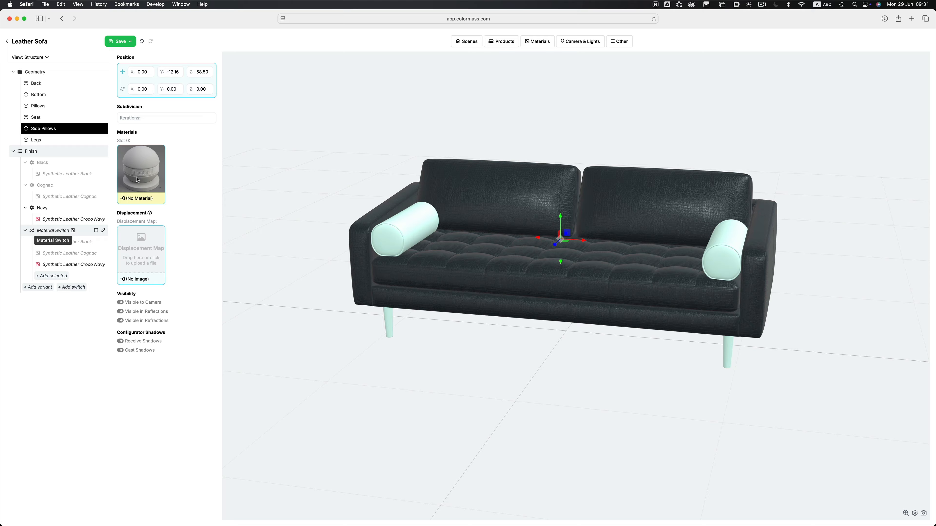
left_click_drag(137, 180, 137, 180)
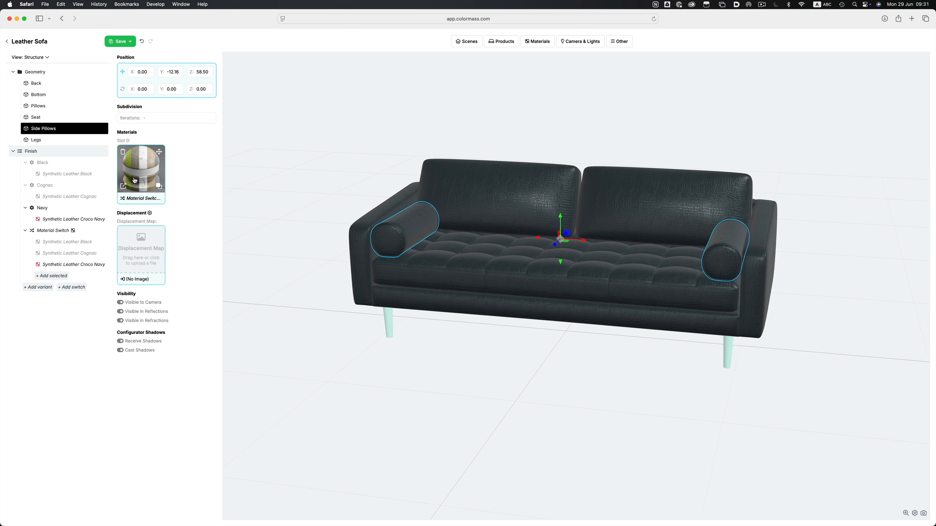
left_click(62, 348)
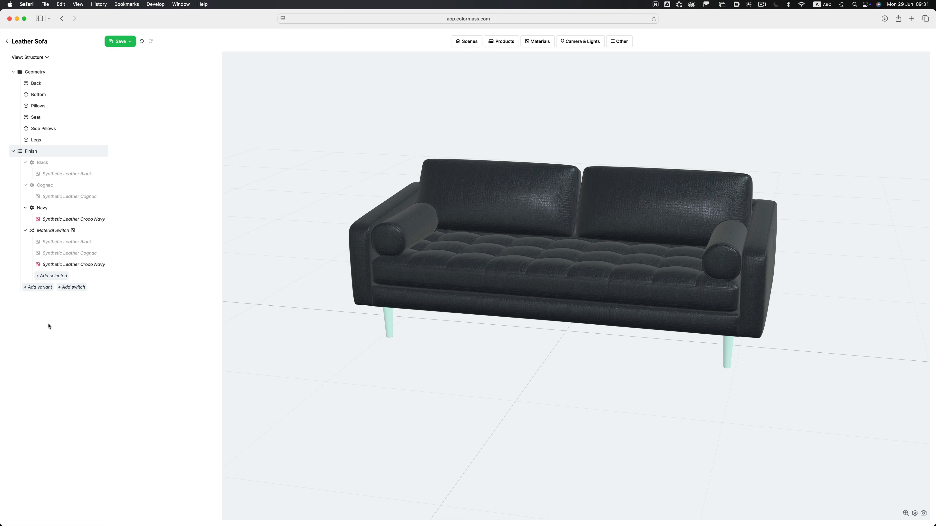
Collapse the Material Switch and preview the Black, Cognac and Navy variants of the Finish group on the sofa.
left_click(25, 230)
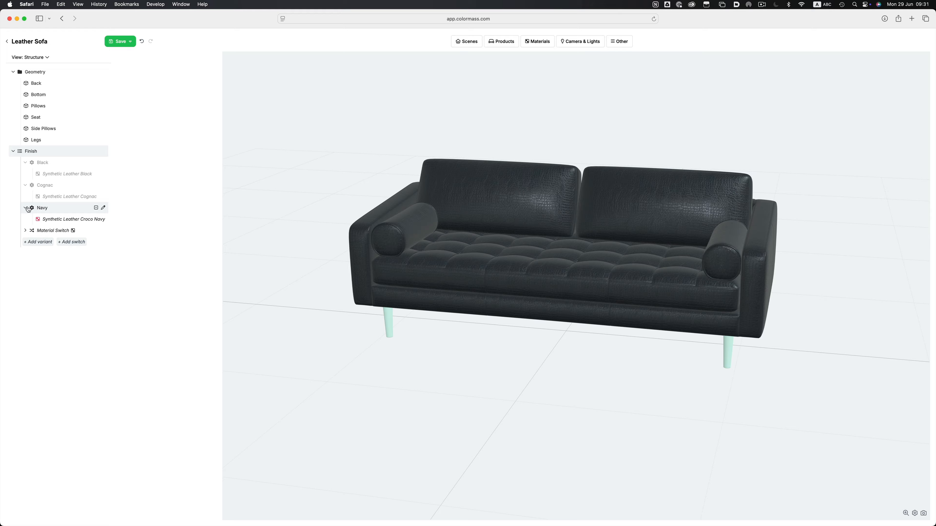
left_click(31, 163)
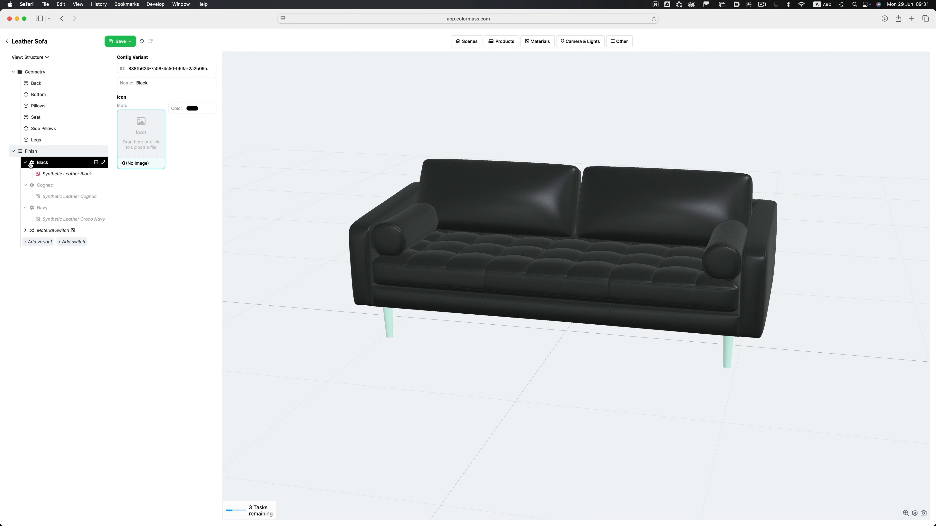
left_click(31, 185)
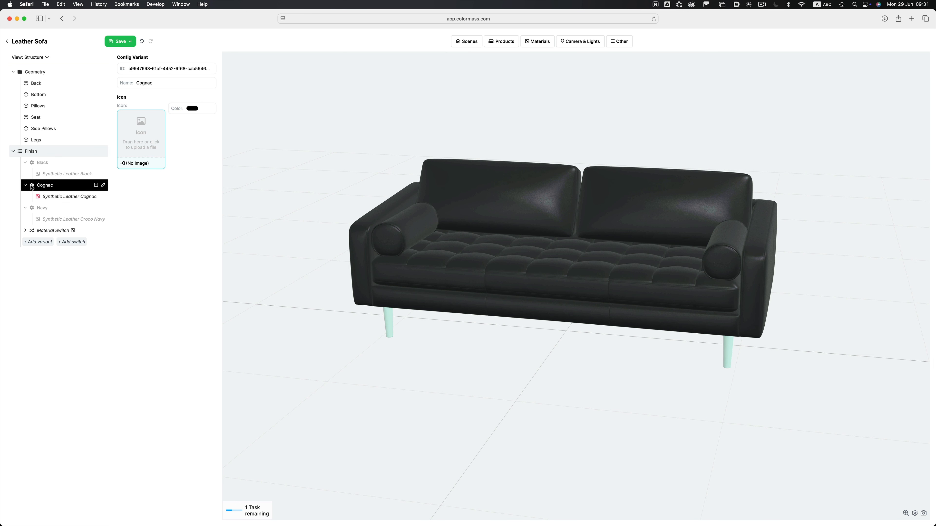
left_click(32, 209)
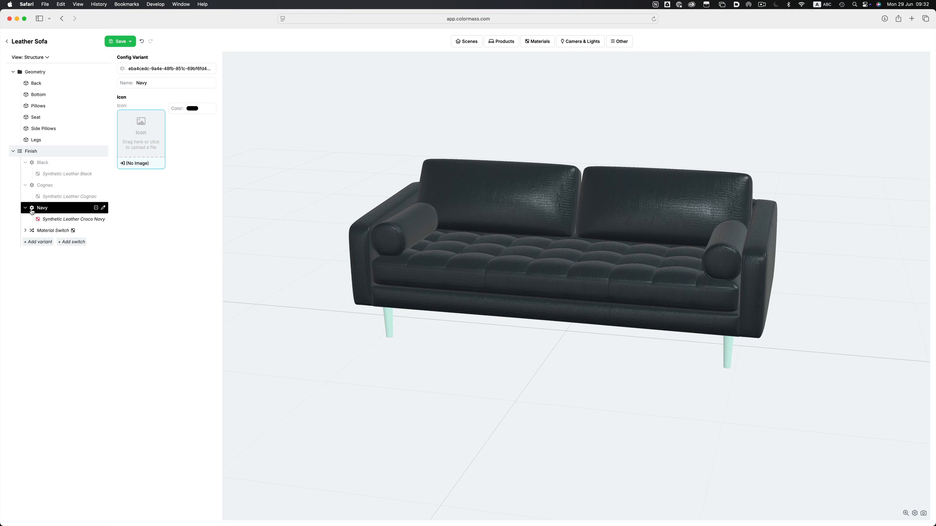
left_click(49, 271)
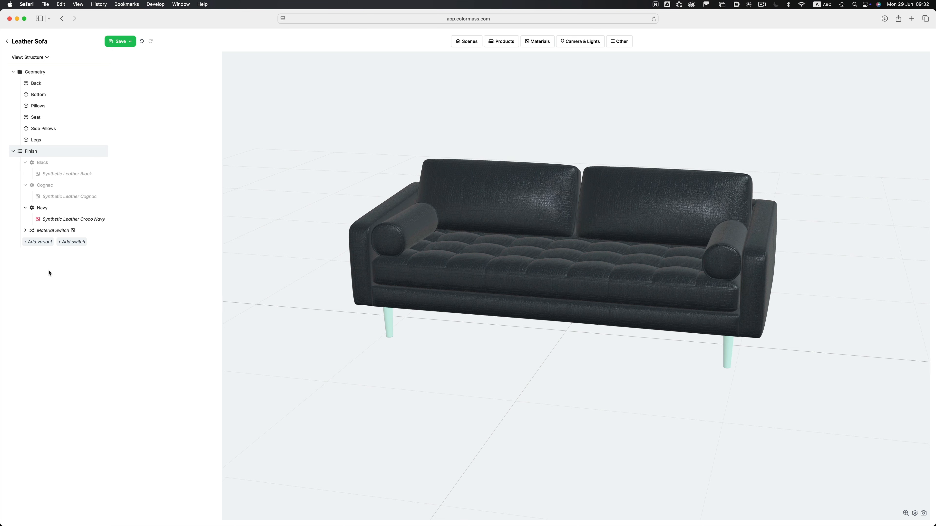
Collapse the Finish group, add a second config group and name it Add-ons.
left_click(13, 151)
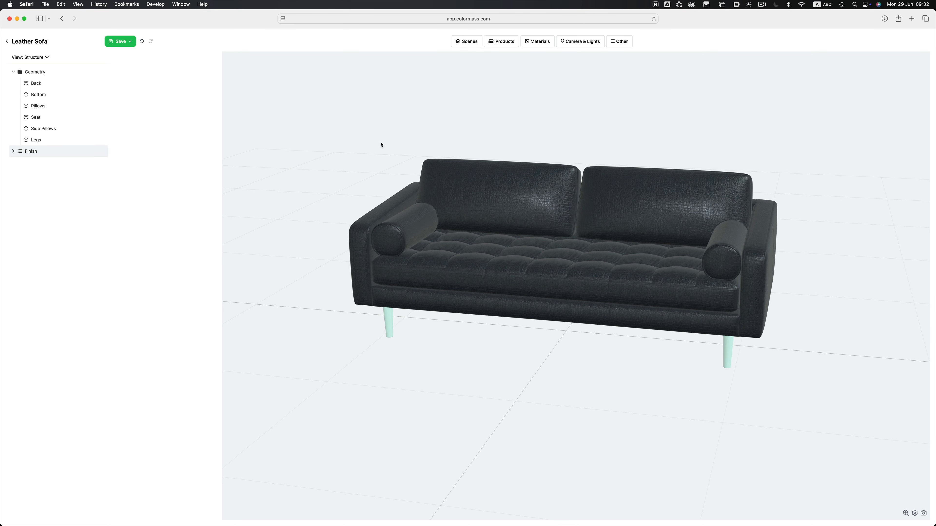
left_click(619, 43)
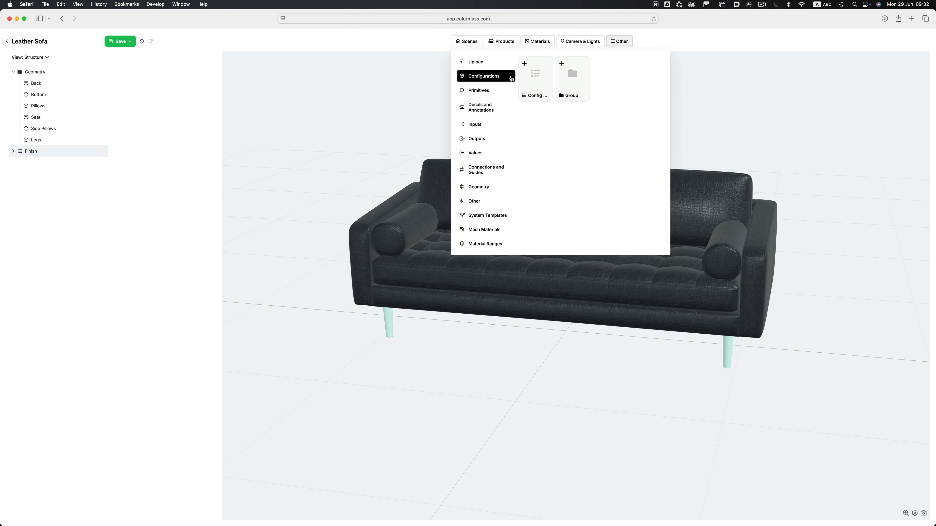
left_click(535, 78)
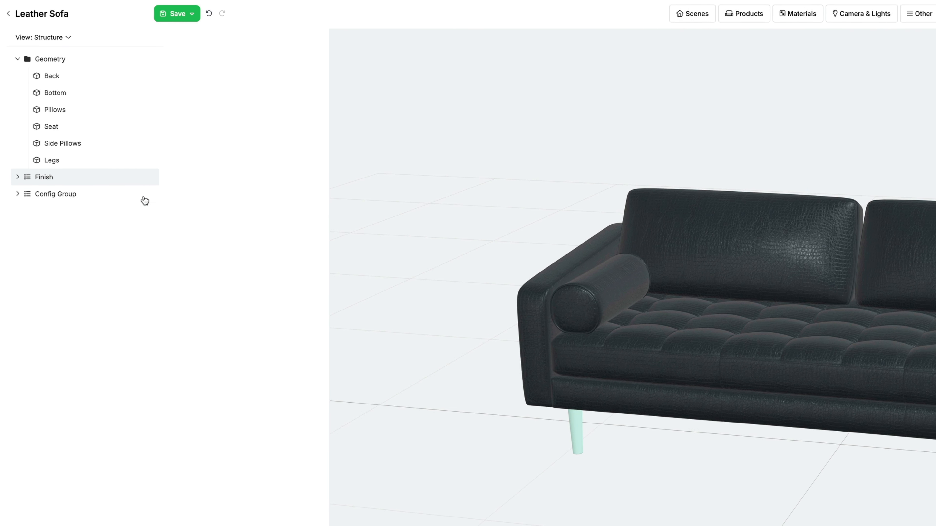
left_click(144, 199)
triple_click(245, 76)
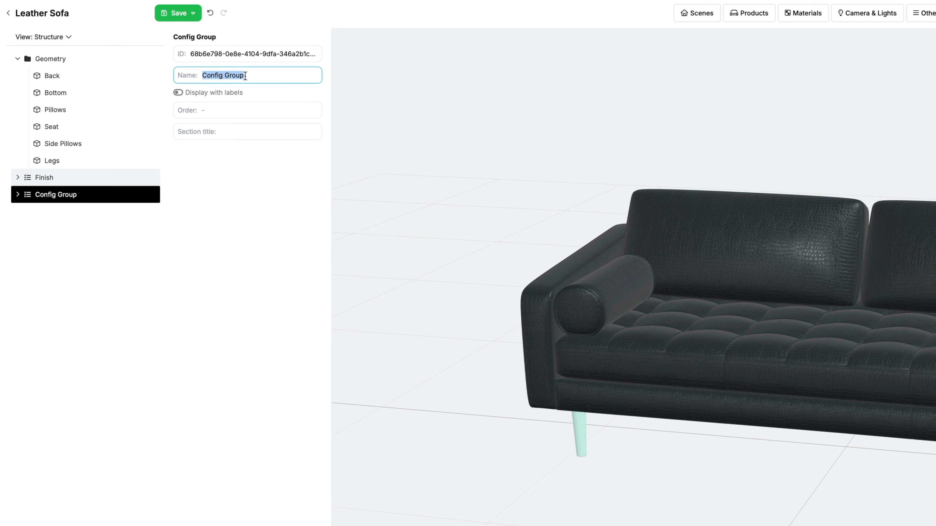
type("Add-ons")
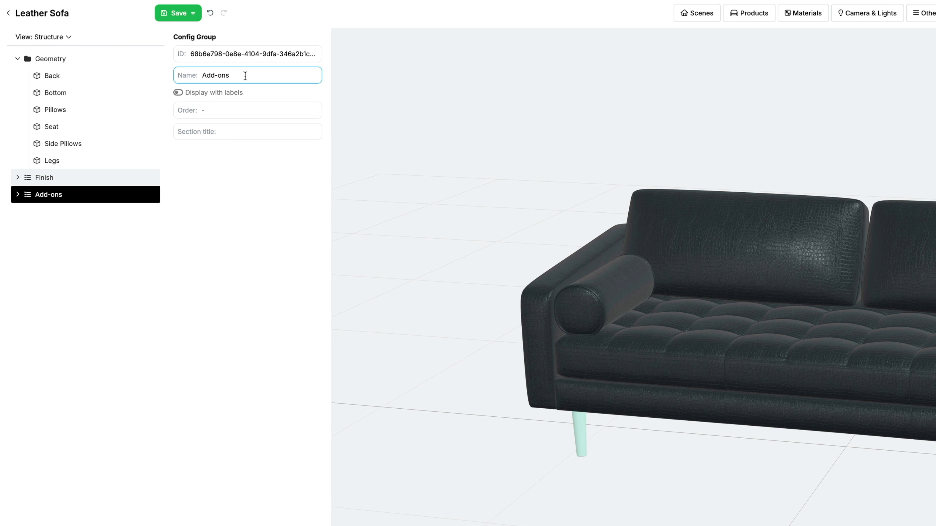
Add two variants to the Add-ons group and name the first one Plain.
left_click(17, 194)
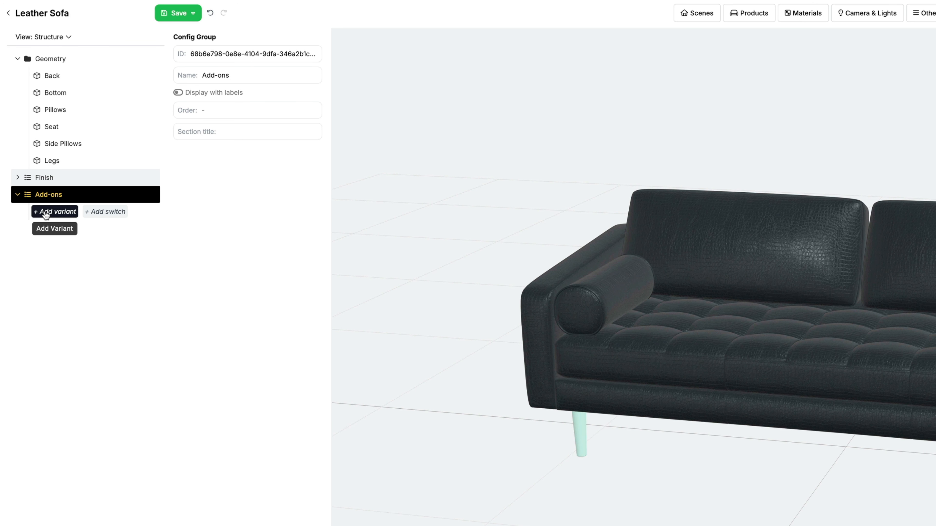
left_click(46, 213)
left_click(46, 229)
left_click(90, 210)
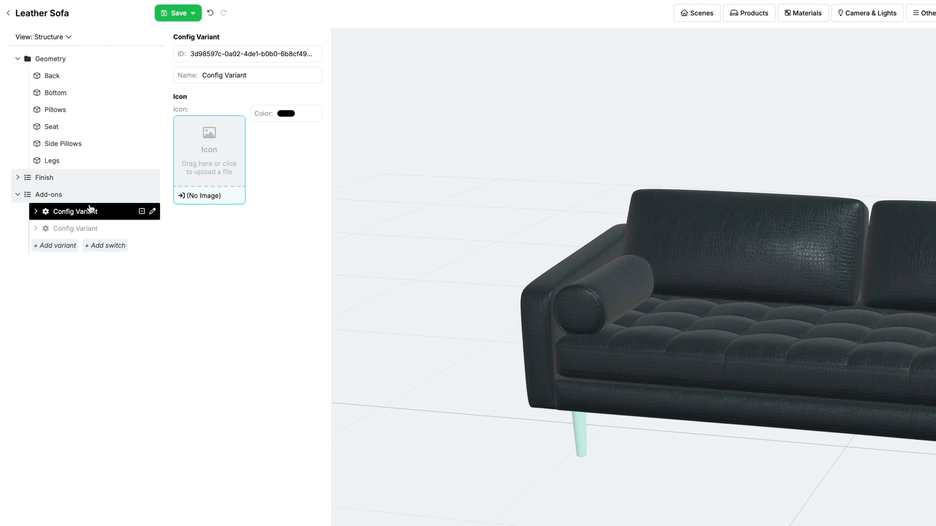
triple_click(233, 76)
type("Plain")
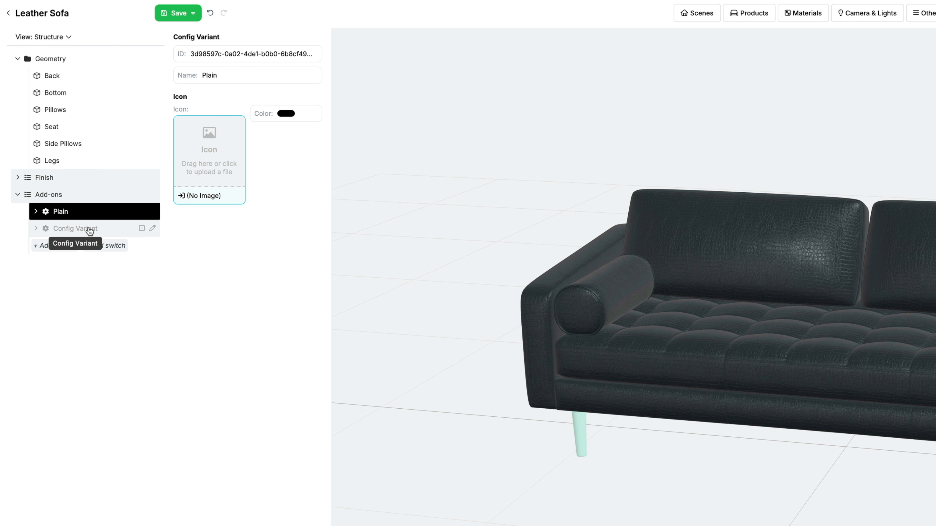
Rename the second variant of the Add-ons group as Side Pillows.
left_click(85, 229)
left_click(230, 76)
triple_click(230, 76)
type("Side Pill")
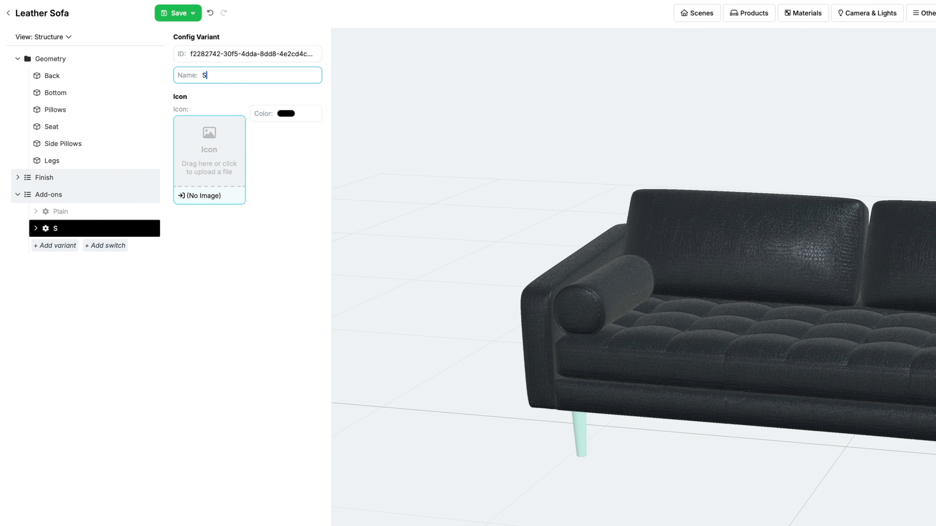
type("ows")
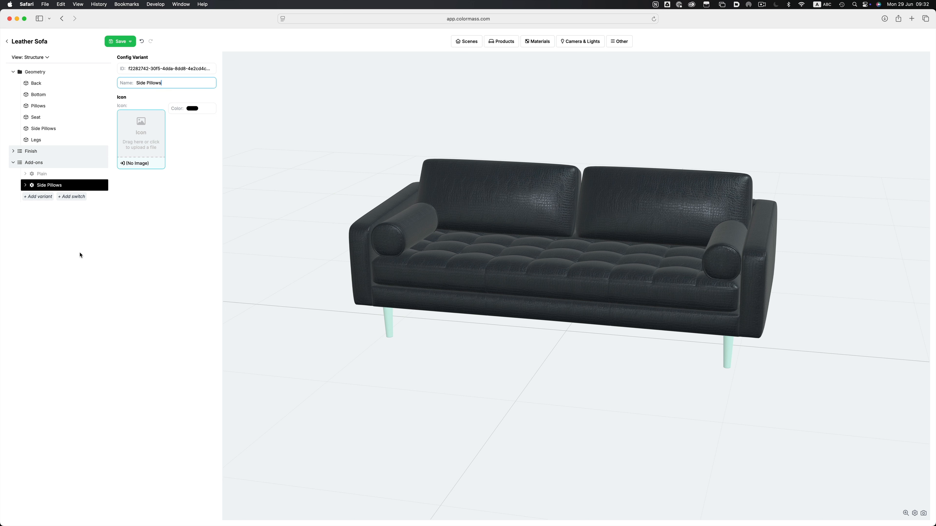
Move the Side Pillows mesh from the Geometry group into the Side Pillows variant and collapse that variant.
left_click(80, 255)
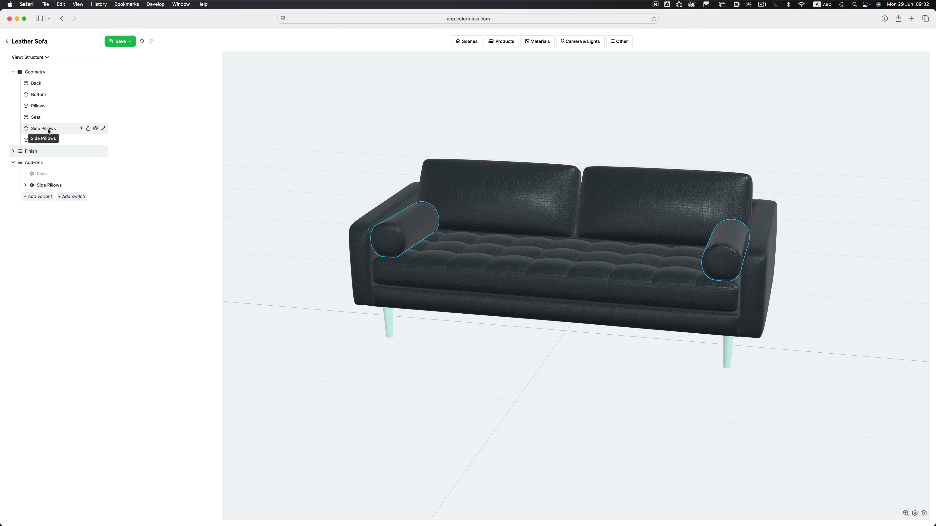
left_click_drag(51, 188, 51, 188)
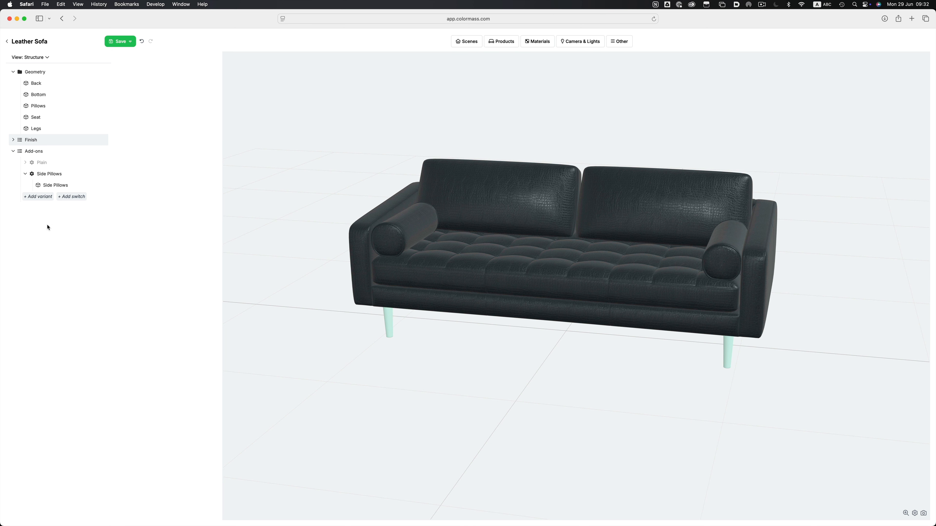
left_click(25, 173)
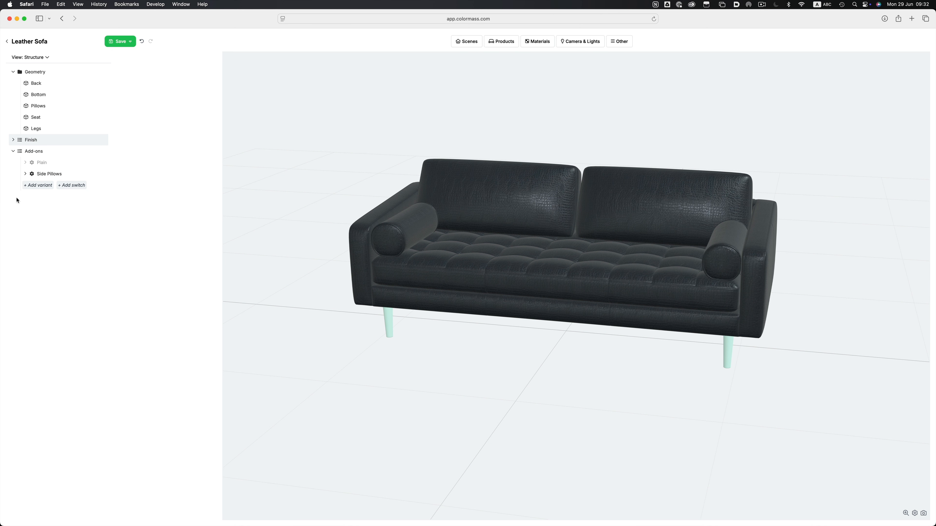
Preview the Plain and Side Pillows add-ons, and the Black, Cognac and Navy finishes, on the sofa.
left_click(33, 163)
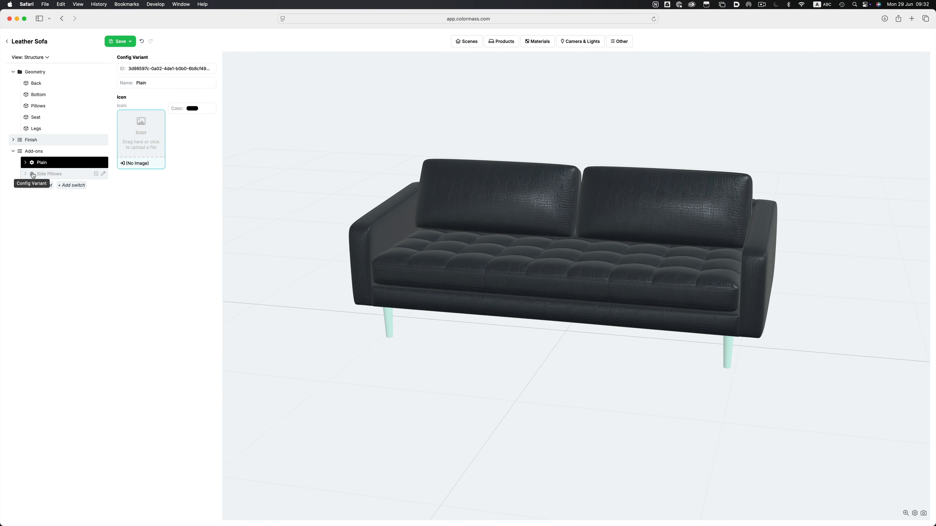
left_click(33, 175)
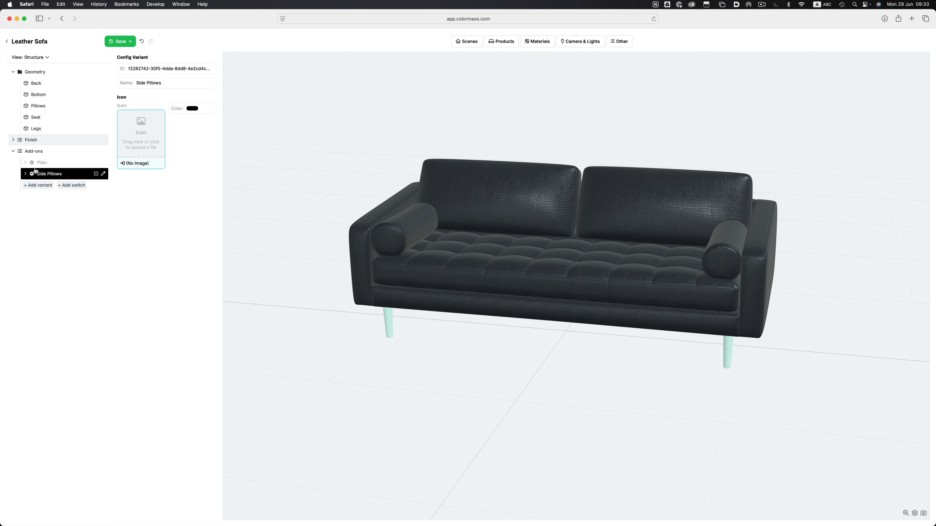
left_click(13, 140)
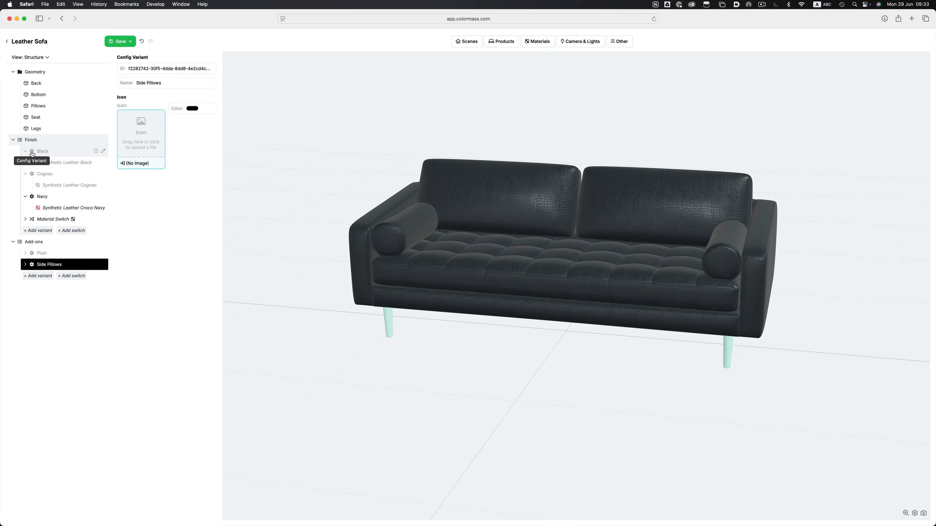
left_click(37, 153)
left_click(32, 175)
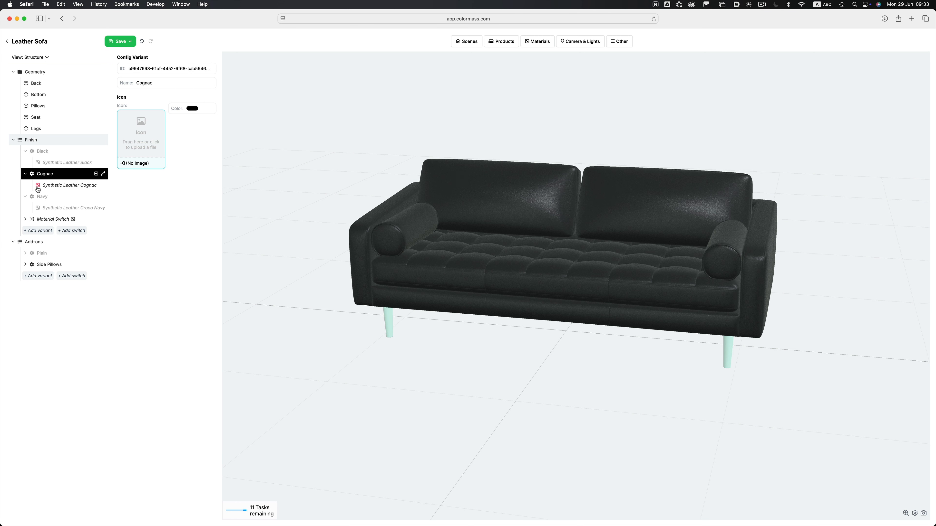
left_click(32, 197)
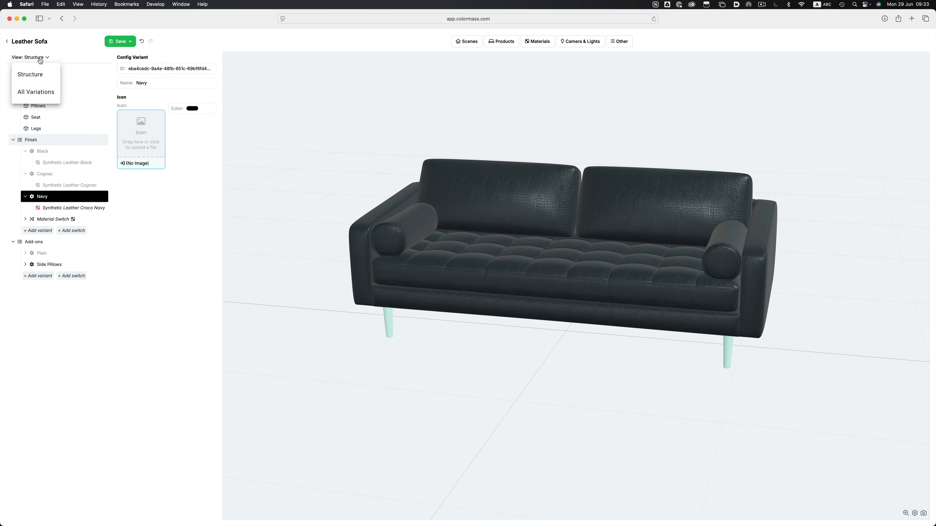
Switch to the All Variations view and preview each combination of Finish and Add-ons in turn.
left_click(36, 92)
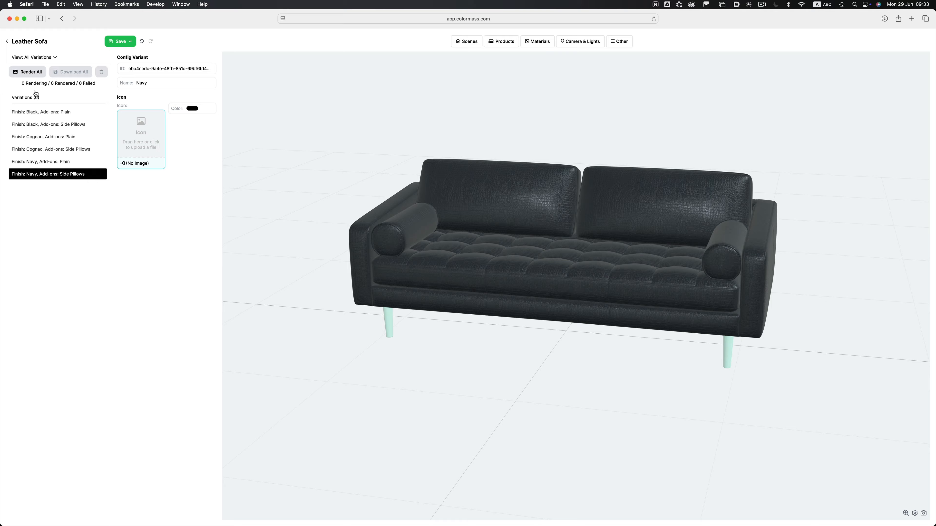
left_click(40, 111)
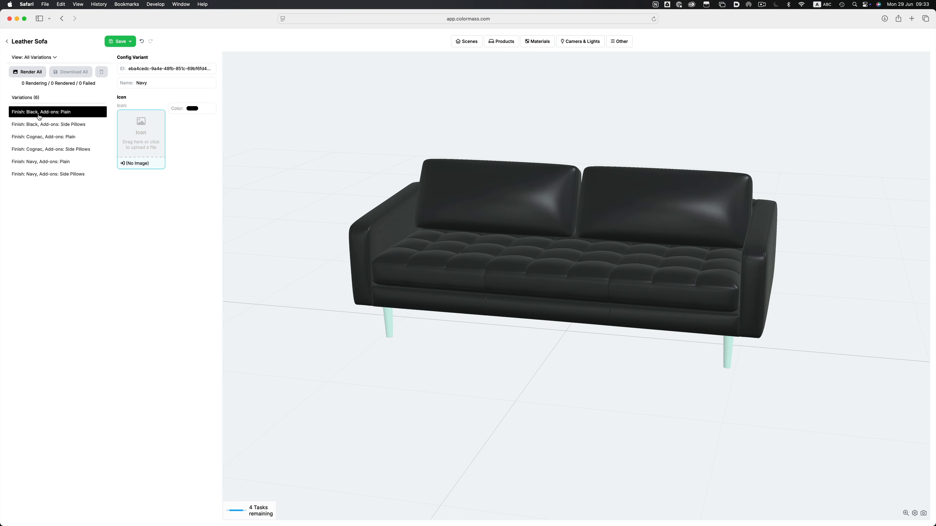
left_click(40, 125)
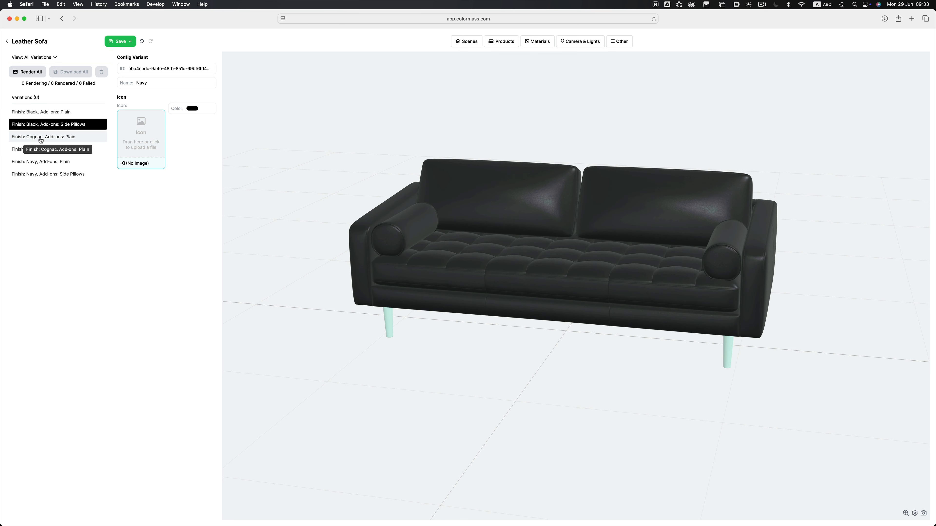
left_click(40, 138)
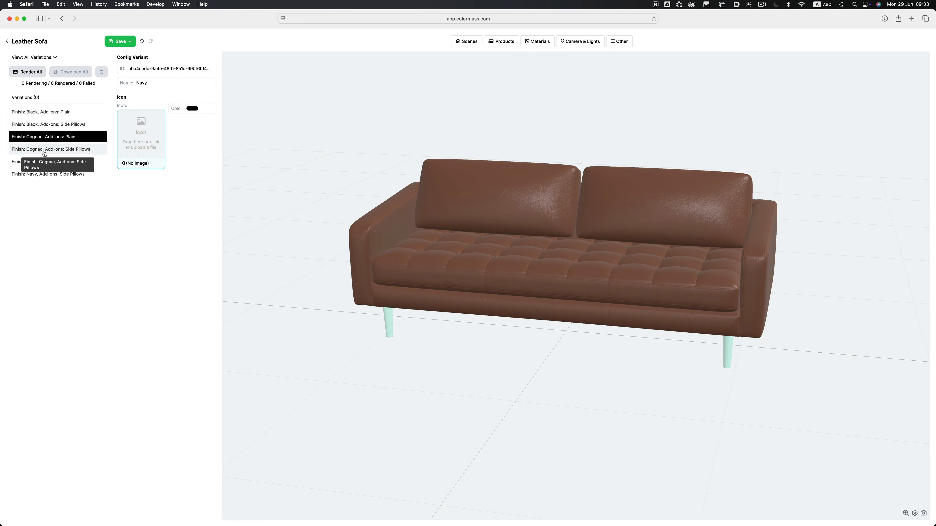
left_click(45, 152)
left_click(44, 163)
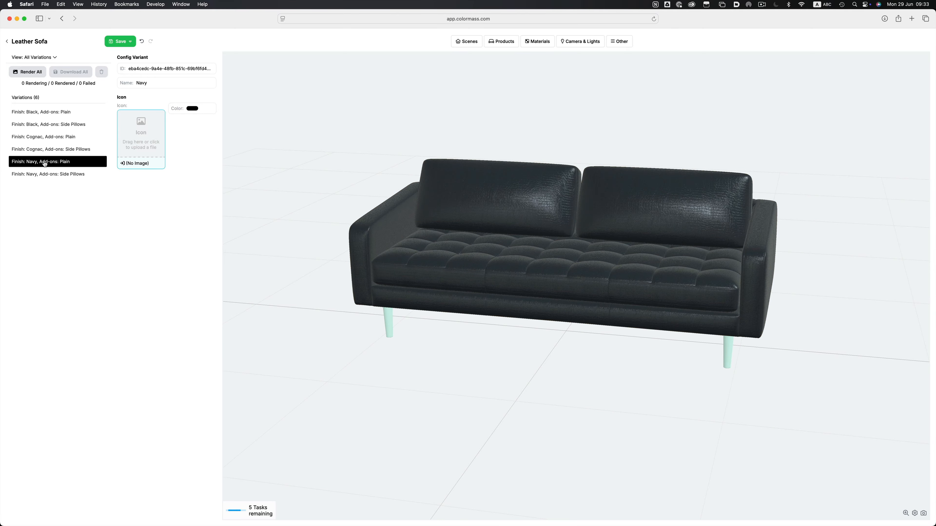
left_click(45, 175)
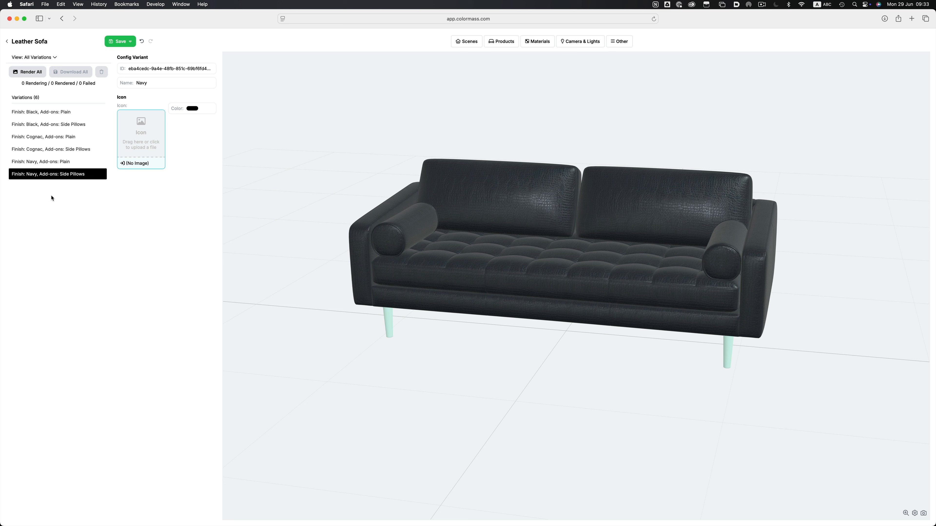
Return to the Structure view and expand the Add-ons group.
left_click(34, 57)
left_click(33, 75)
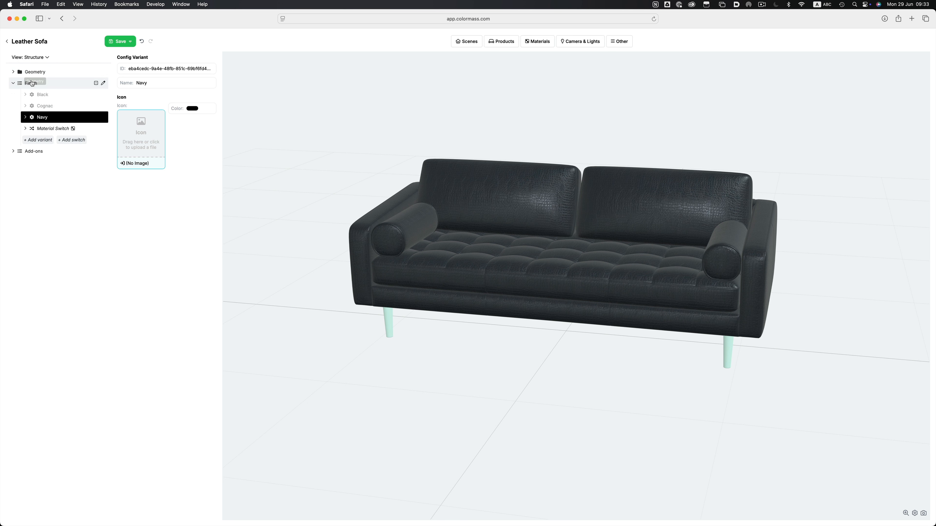
left_click(14, 152)
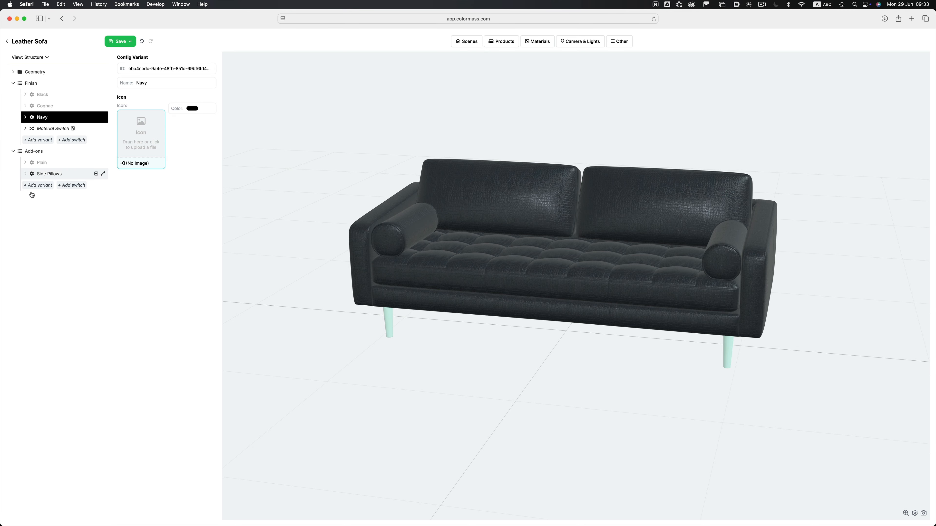